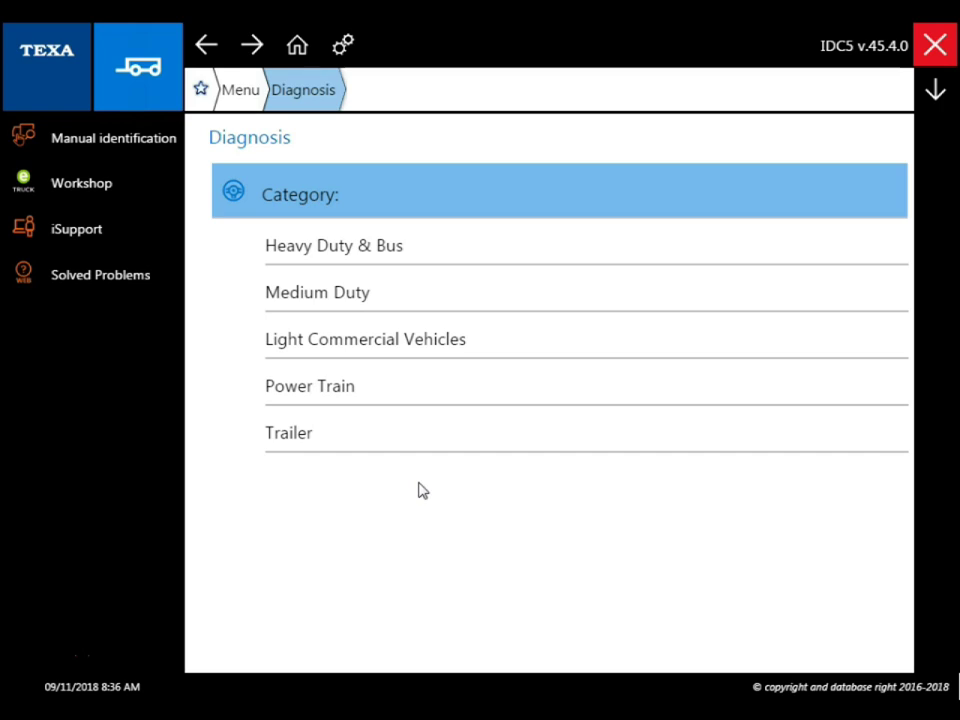
# Step: Select the Heavy Duty & Bus category, Volvo Trucks make, Volvo model, and vehicles with OBD II 16 PIN connector (M.Y. 2015)
pyautogui.click(405, 253)
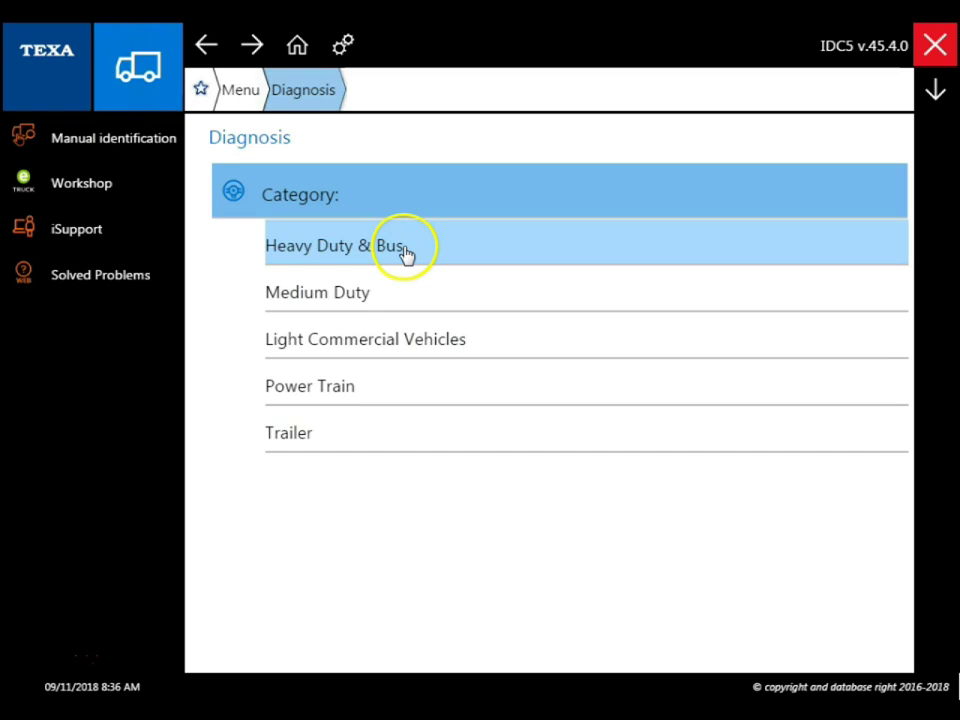
pyautogui.click(405, 252)
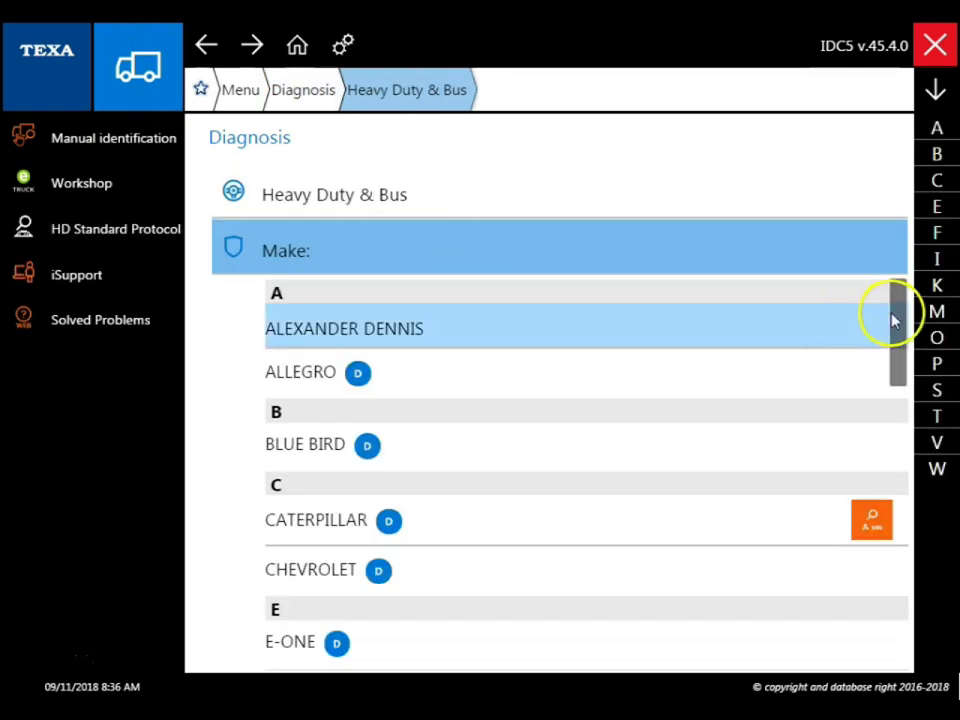
pyautogui.moveTo(889, 317); pyautogui.dragTo(924, 574)
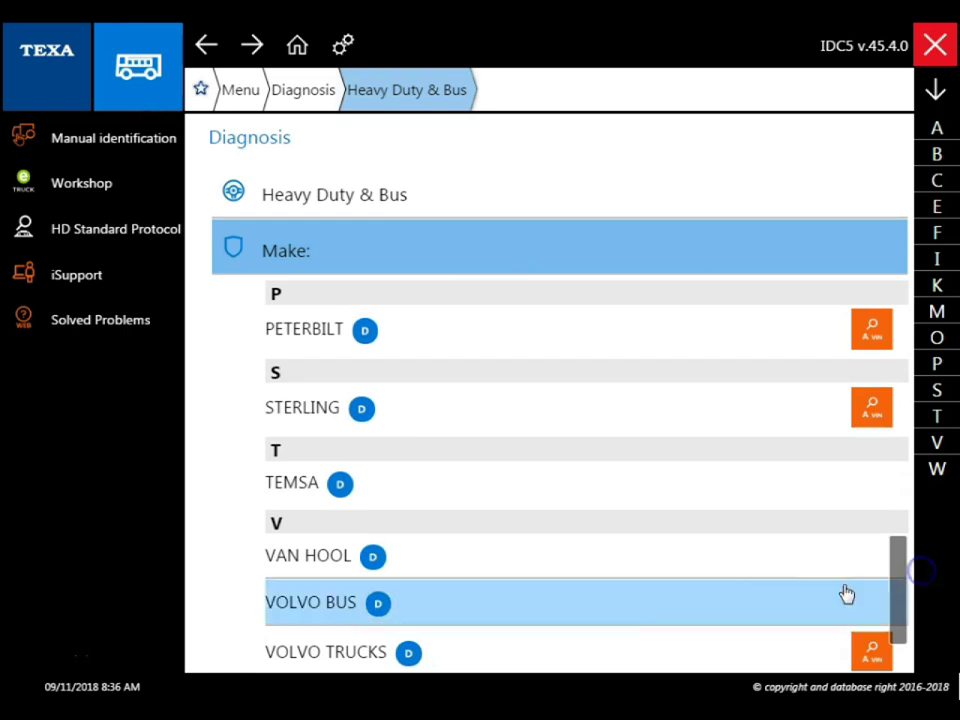
pyautogui.click(646, 651)
pyautogui.click(664, 592)
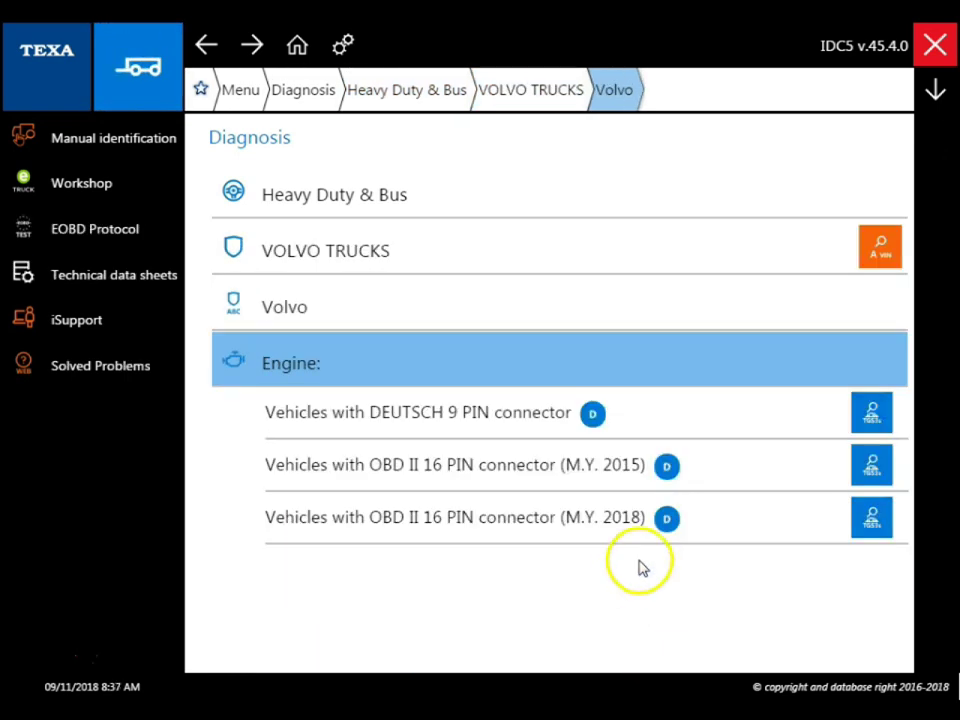
pyautogui.click(440, 475)
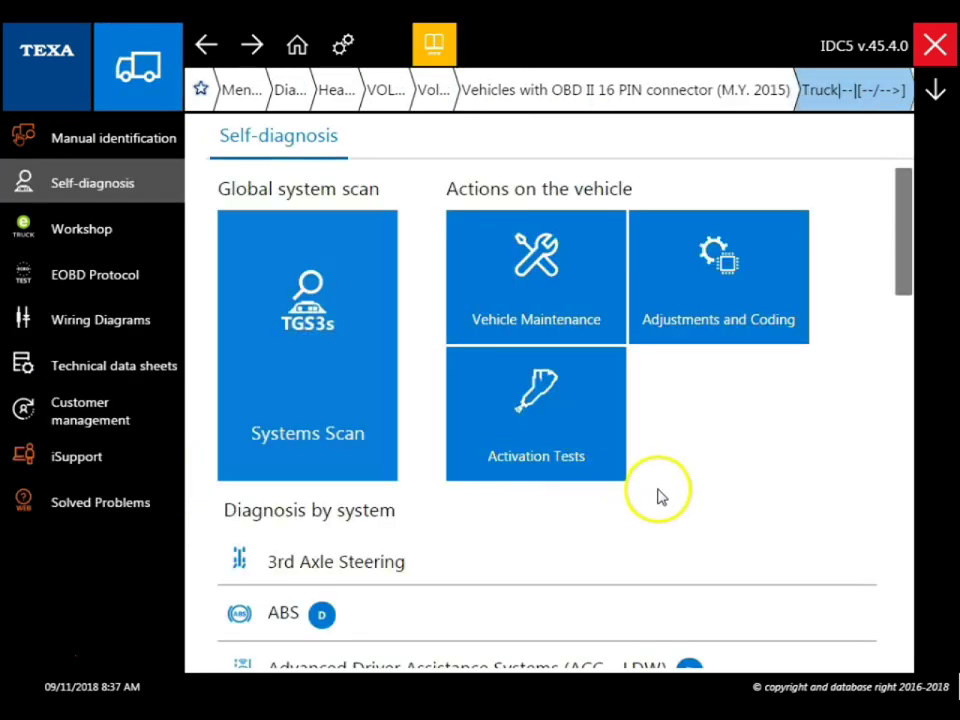
# Step: Expand the Diesel injection system, start the Engine management diagnosis, and confirm that the ignition is on
pyautogui.moveTo(910, 250); pyautogui.dragTo(930, 452)
pyautogui.click(650, 356)
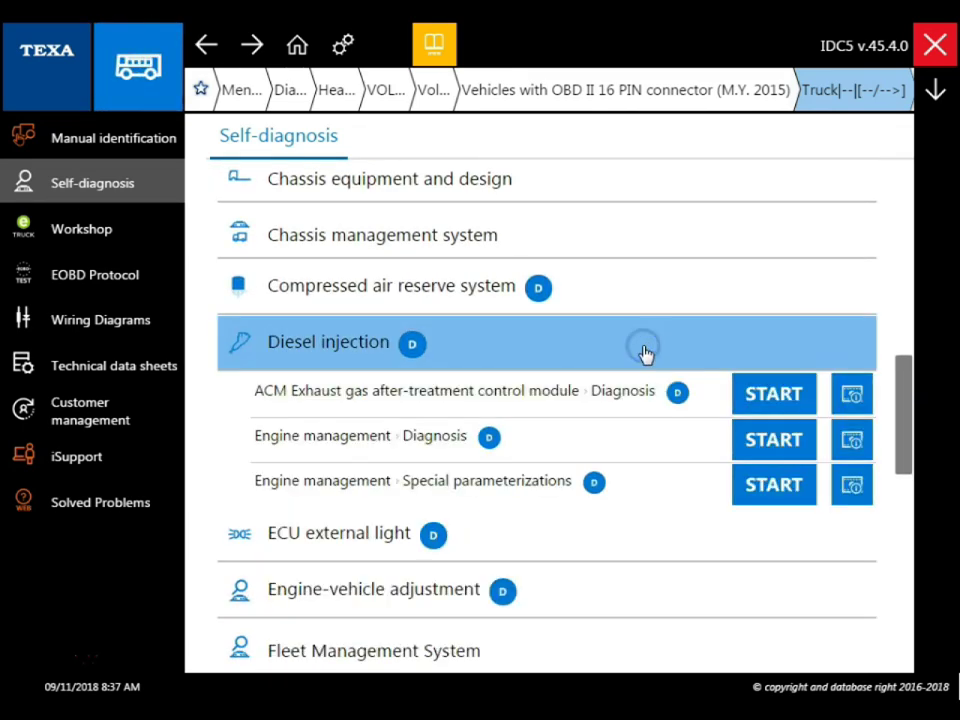
pyautogui.moveTo(885, 369); pyautogui.dragTo(884, 400)
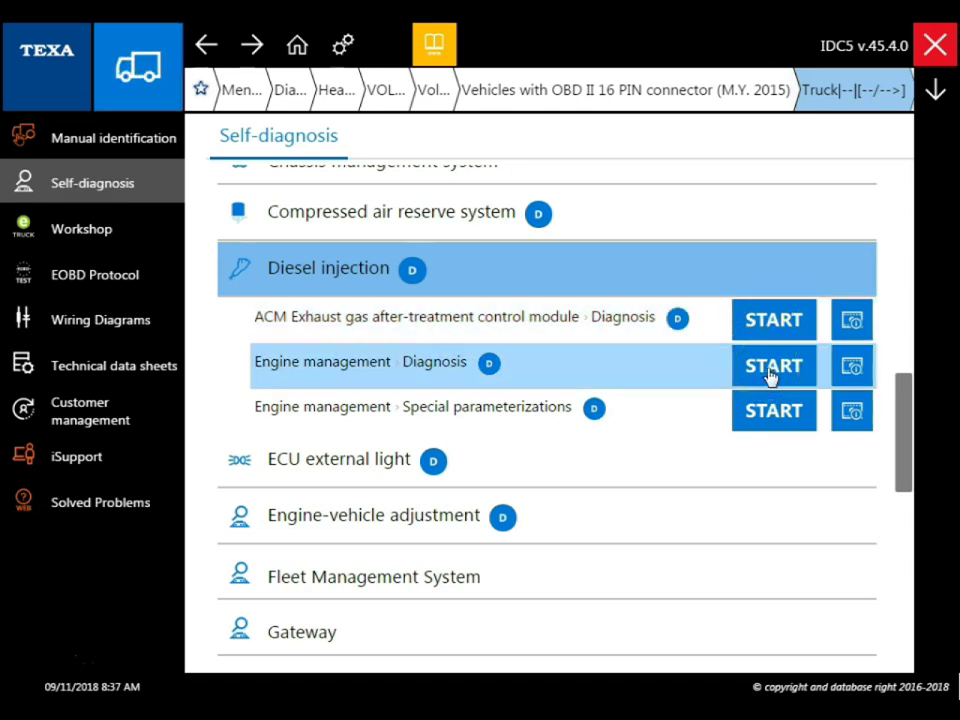
pyautogui.click(770, 367)
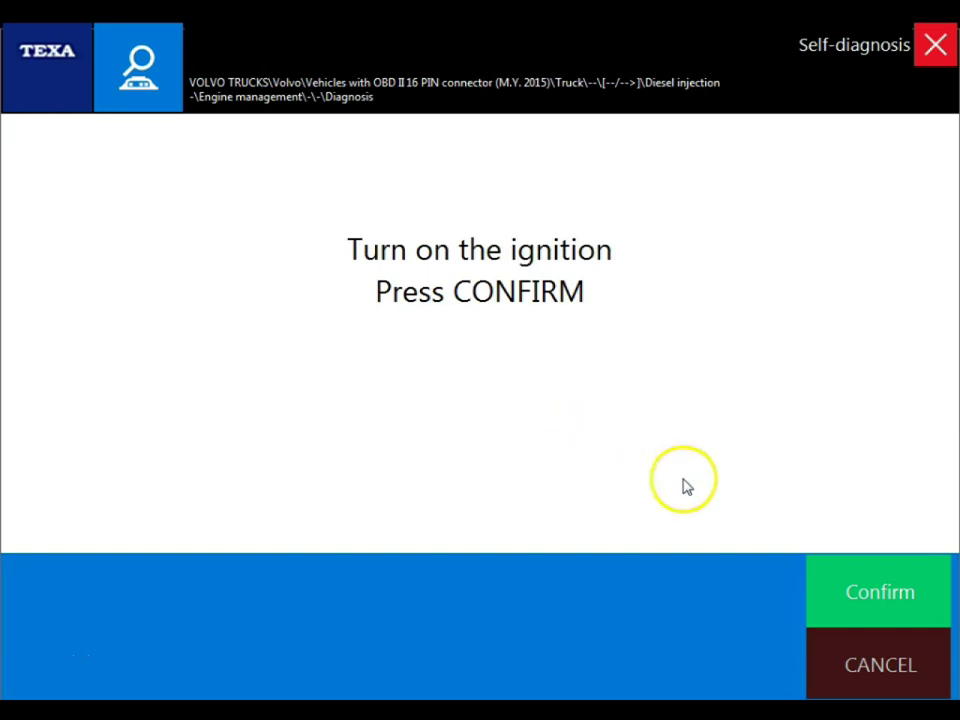
pyautogui.click(905, 592)
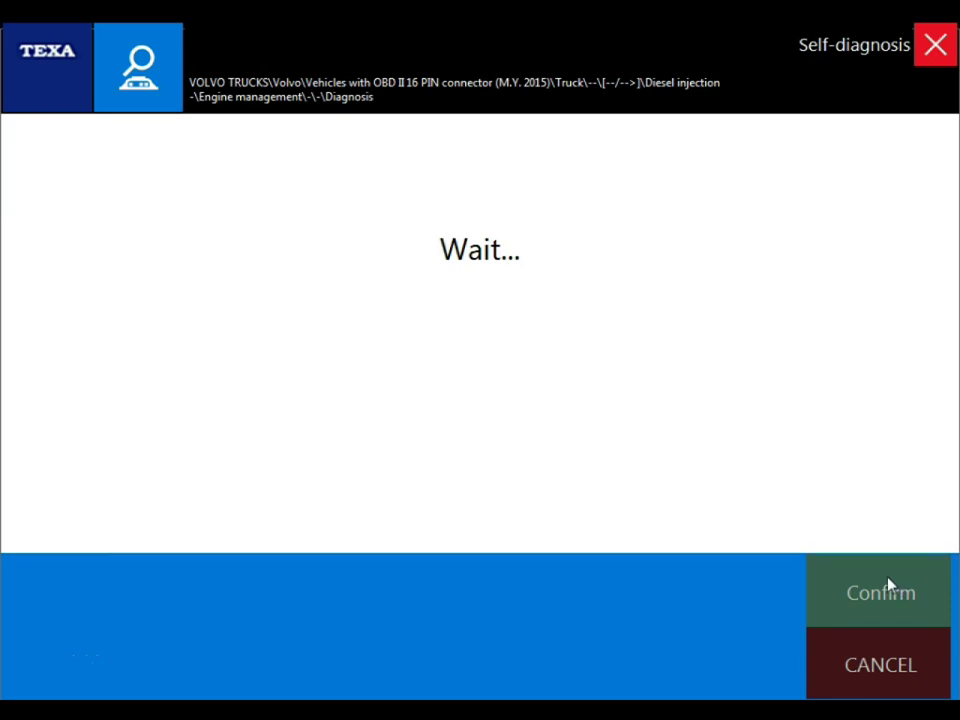
pyautogui.click(872, 575)
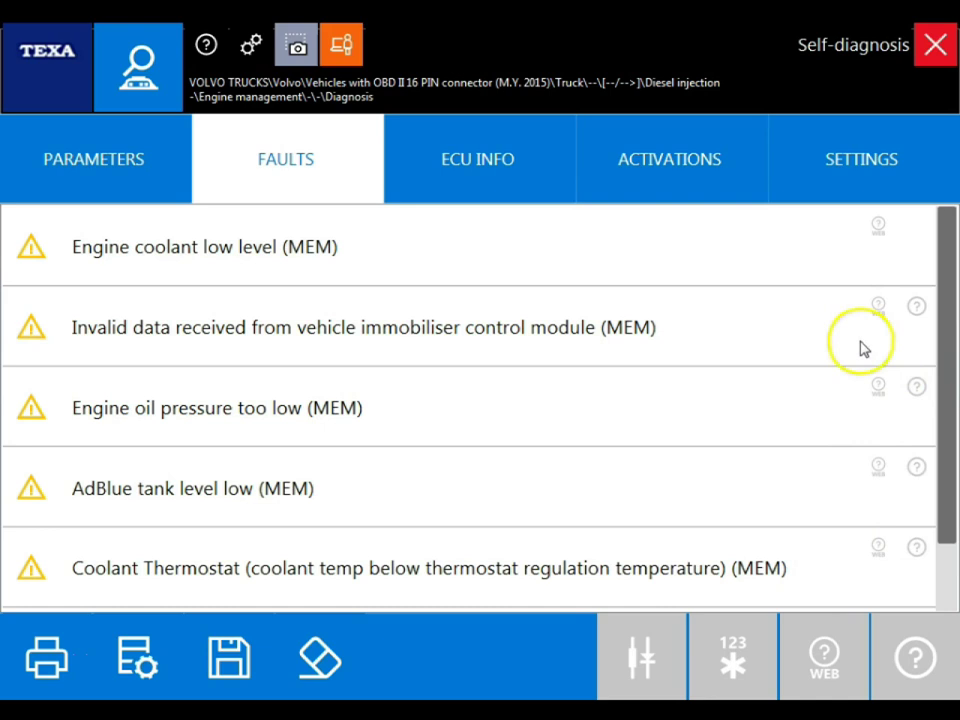
# Step: Examine the engine management parameters and go through the full list of available activations
pyautogui.click(133, 155)
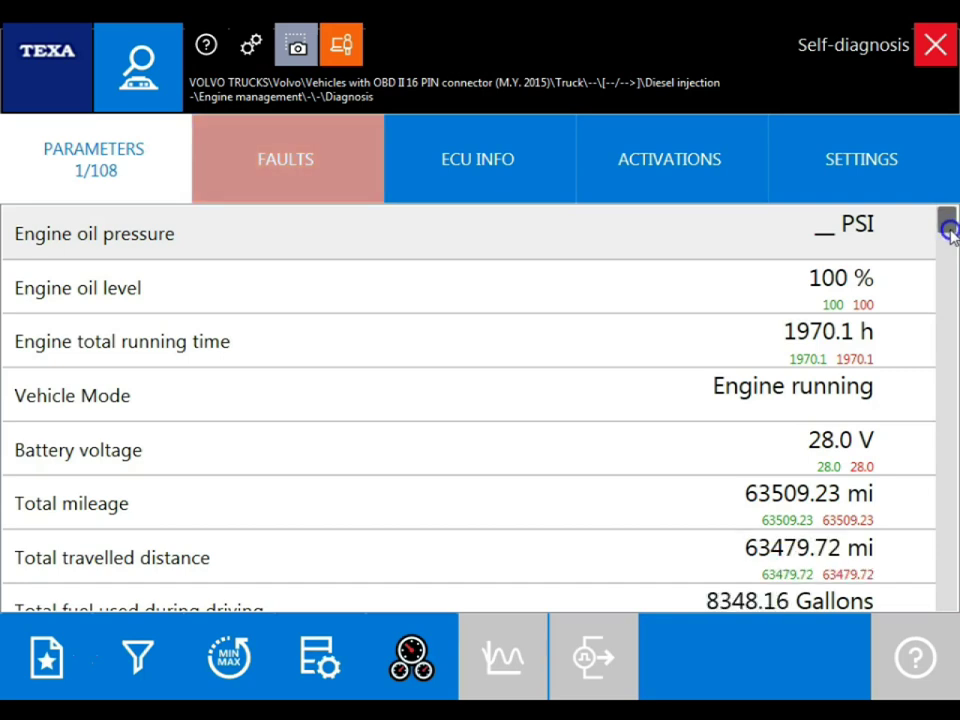
pyautogui.moveTo(948, 230)
pyautogui.mouseDown()
pyautogui.moveTo(953, 315)
pyautogui.moveTo(953, 222)
pyautogui.mouseUp()
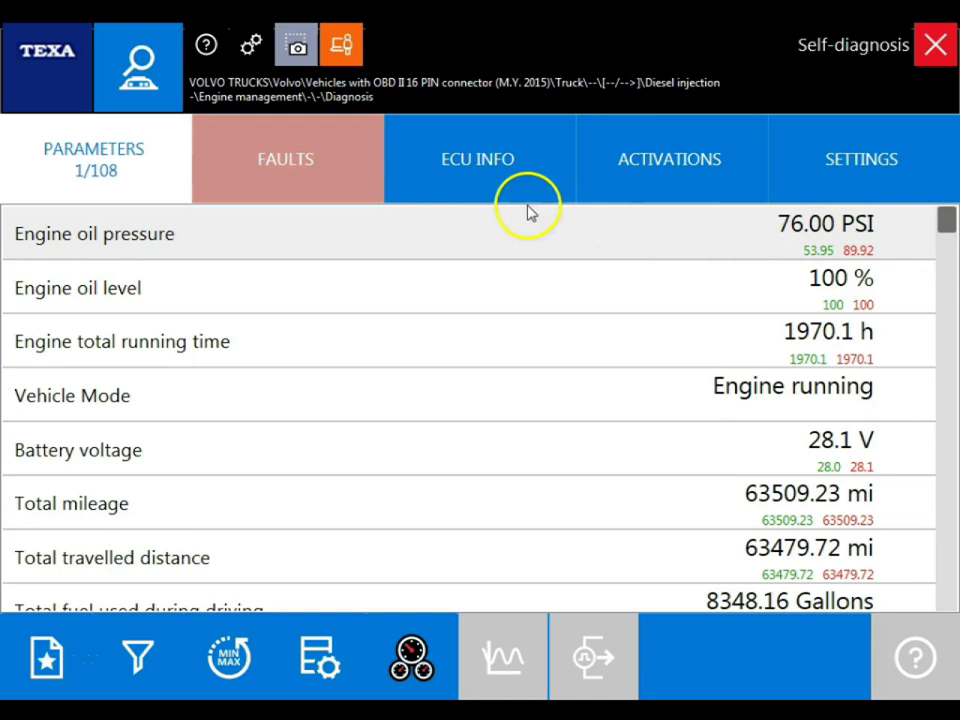
pyautogui.click(676, 163)
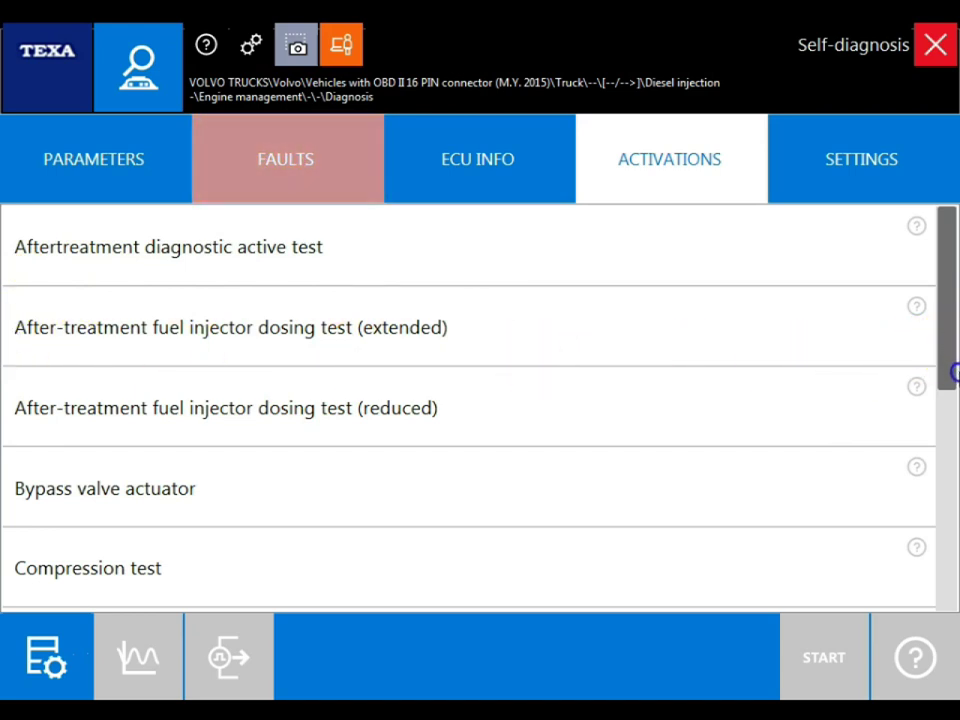
pyautogui.moveTo(954, 372); pyautogui.dragTo(954, 590)
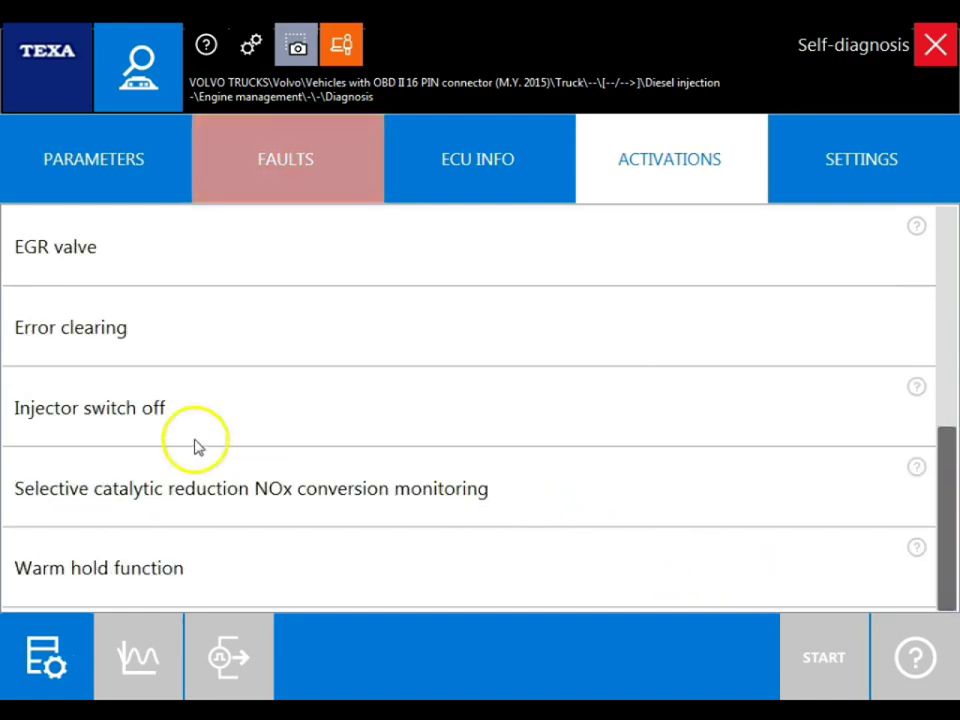
pyautogui.moveTo(945, 482); pyautogui.dragTo(950, 225)
# Step: Review the engine management settings functions and end communication with the control unit
pyautogui.click(910, 150)
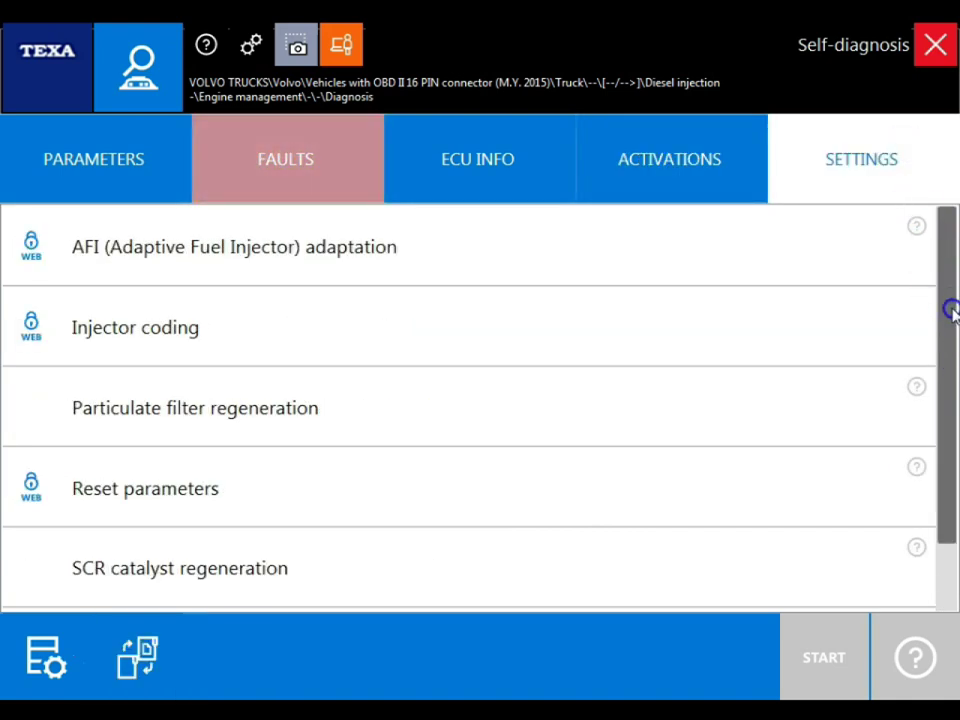
pyautogui.moveTo(953, 337); pyautogui.dragTo(954, 364)
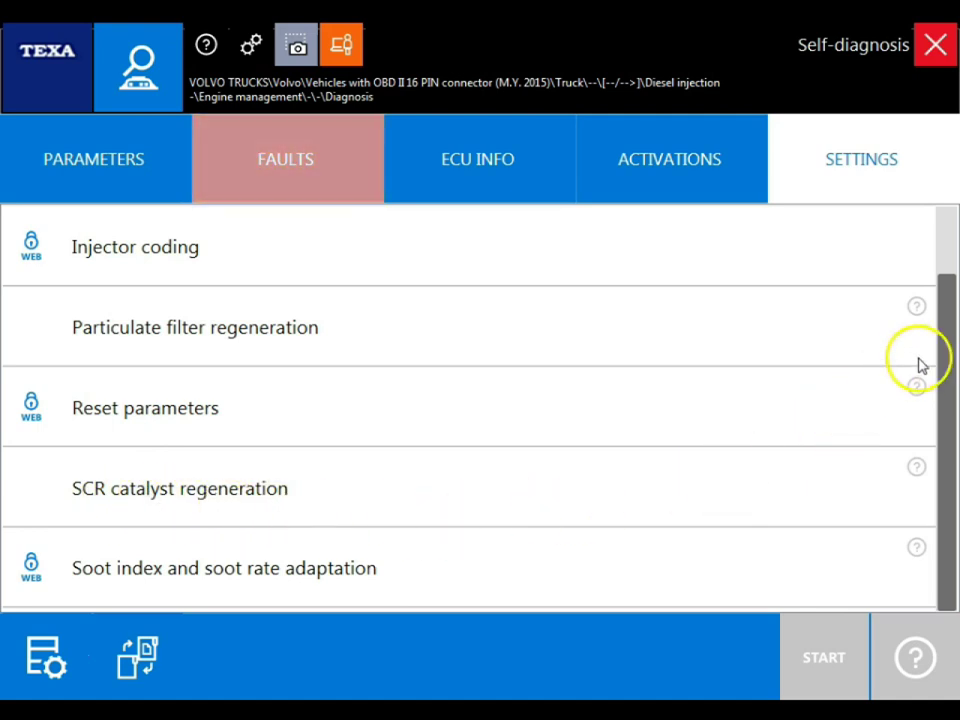
pyautogui.moveTo(946, 364); pyautogui.dragTo(949, 337)
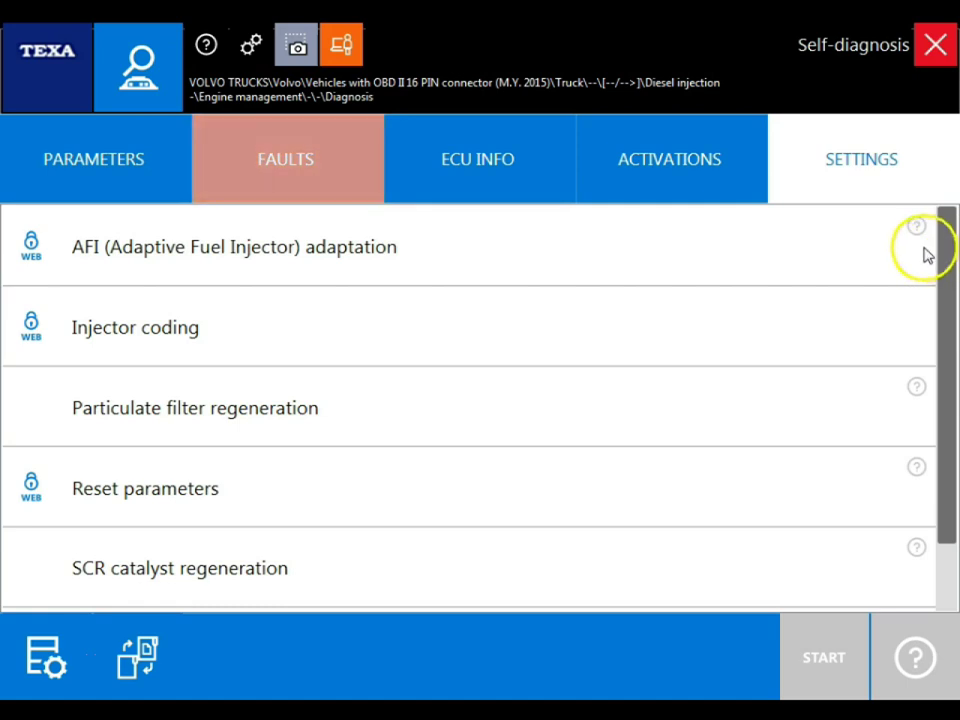
pyautogui.click(930, 50)
pyautogui.click(630, 450)
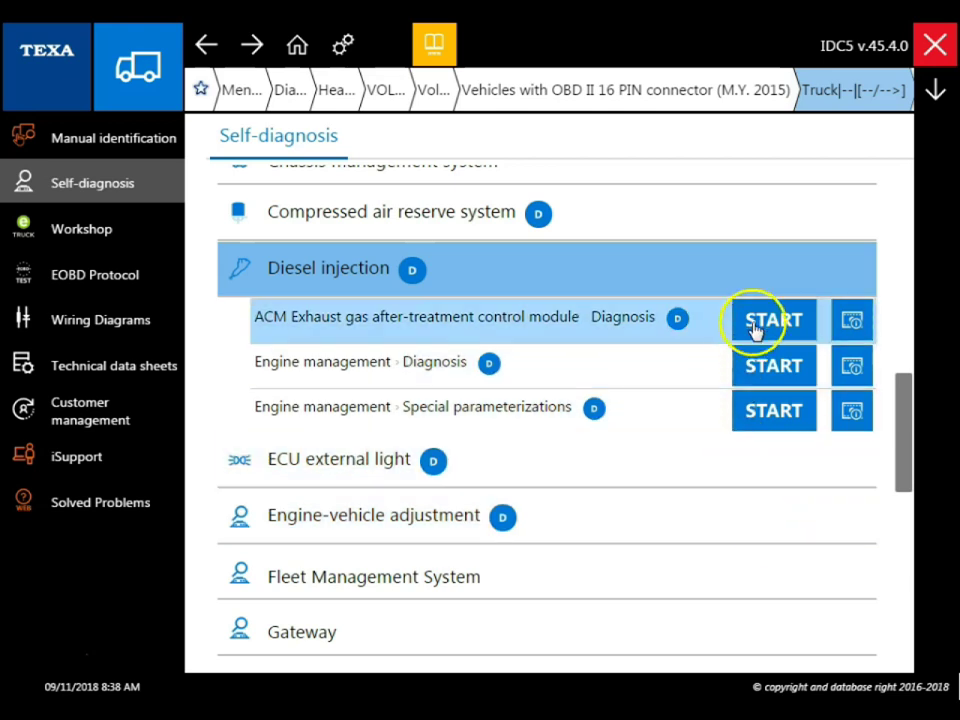
# Step: Start the ACM Exhaust gas after-treatment control module diagnosis and examine its parameters, including the AdBlue tank readings
pyautogui.click(786, 322)
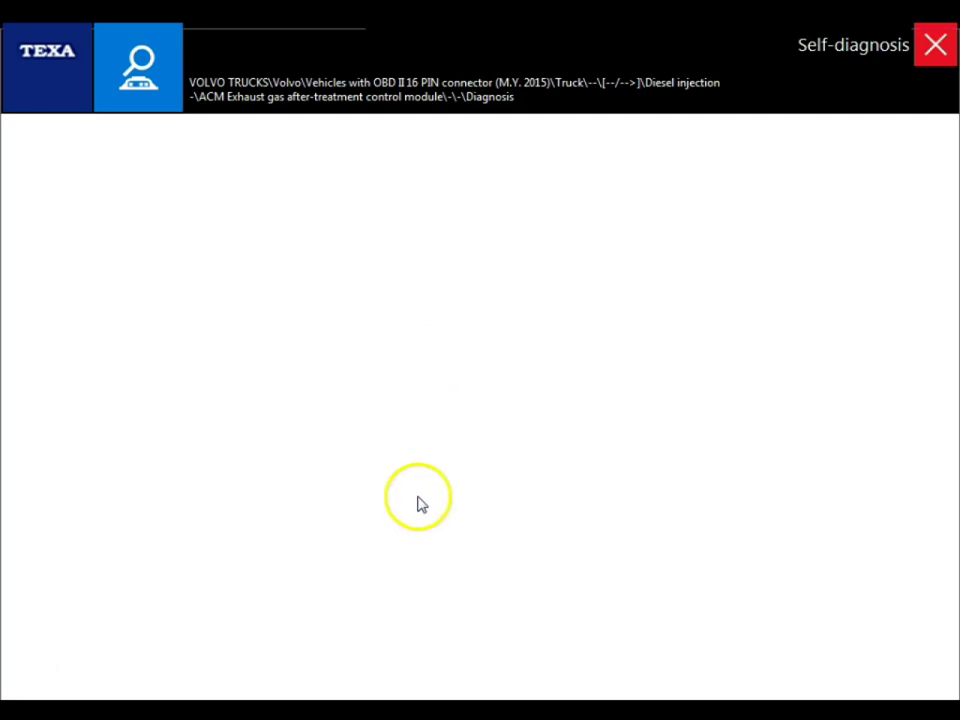
pyautogui.click(888, 588)
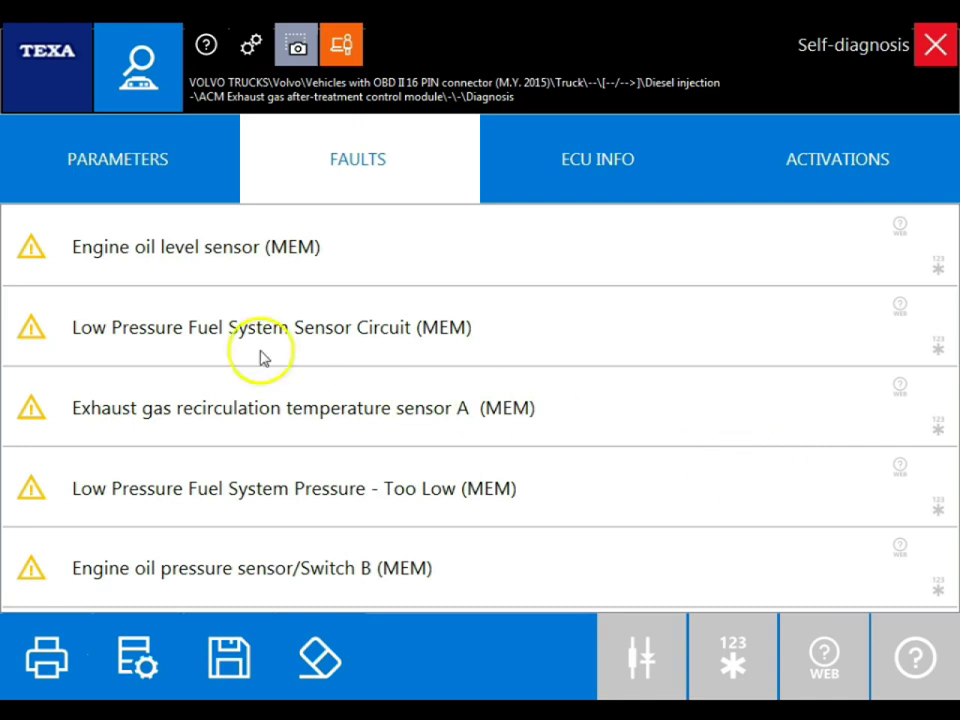
pyautogui.click(145, 164)
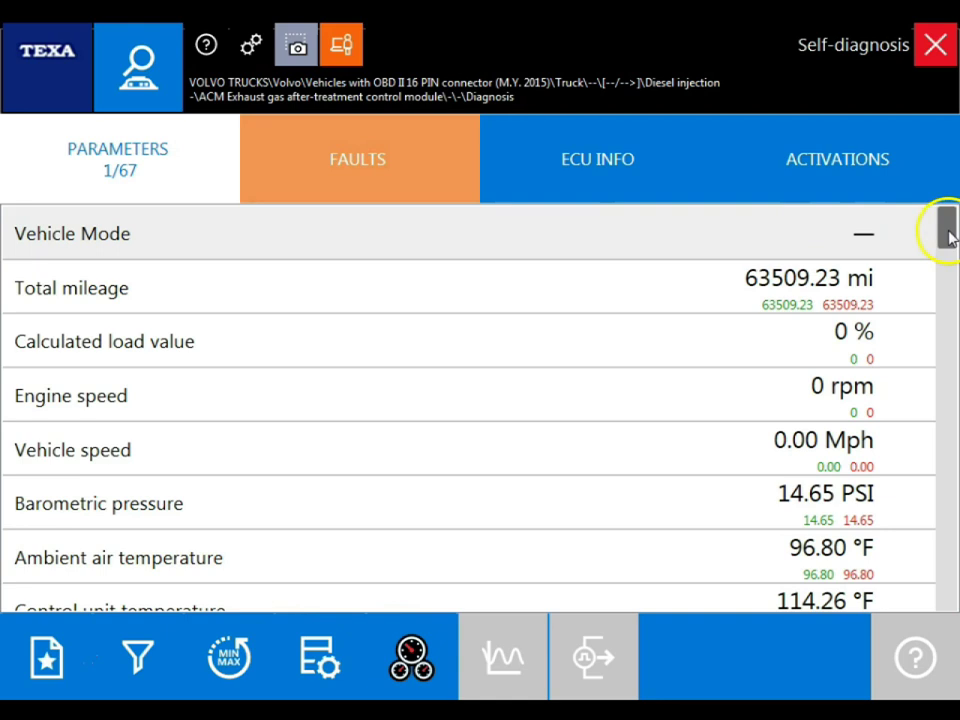
pyautogui.moveTo(945, 231); pyautogui.dragTo(952, 377)
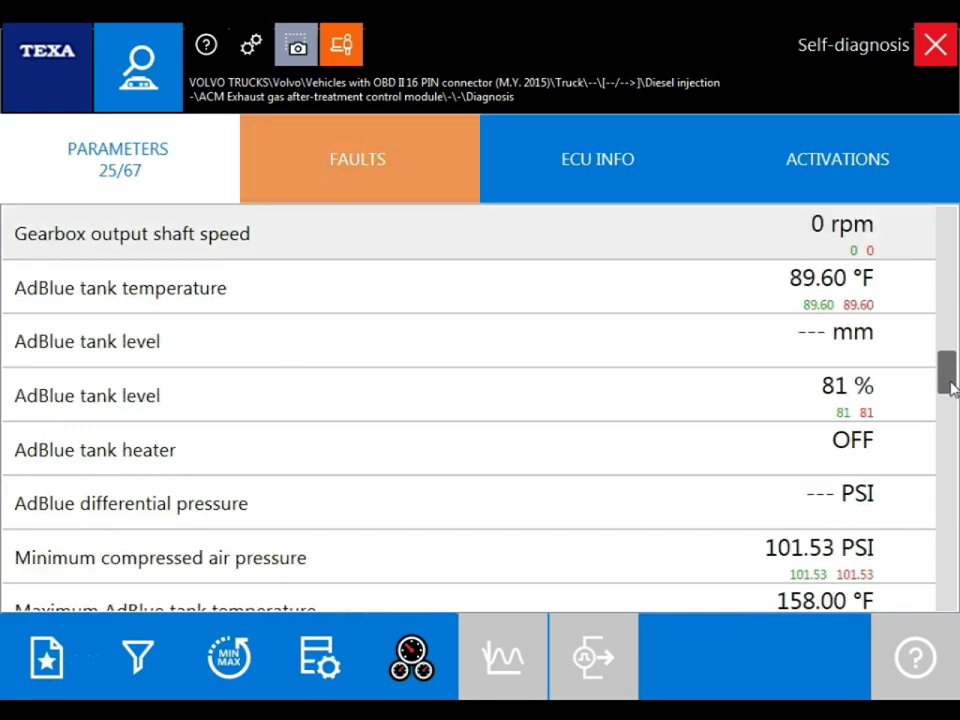
pyautogui.moveTo(948, 380); pyautogui.dragTo(952, 229)
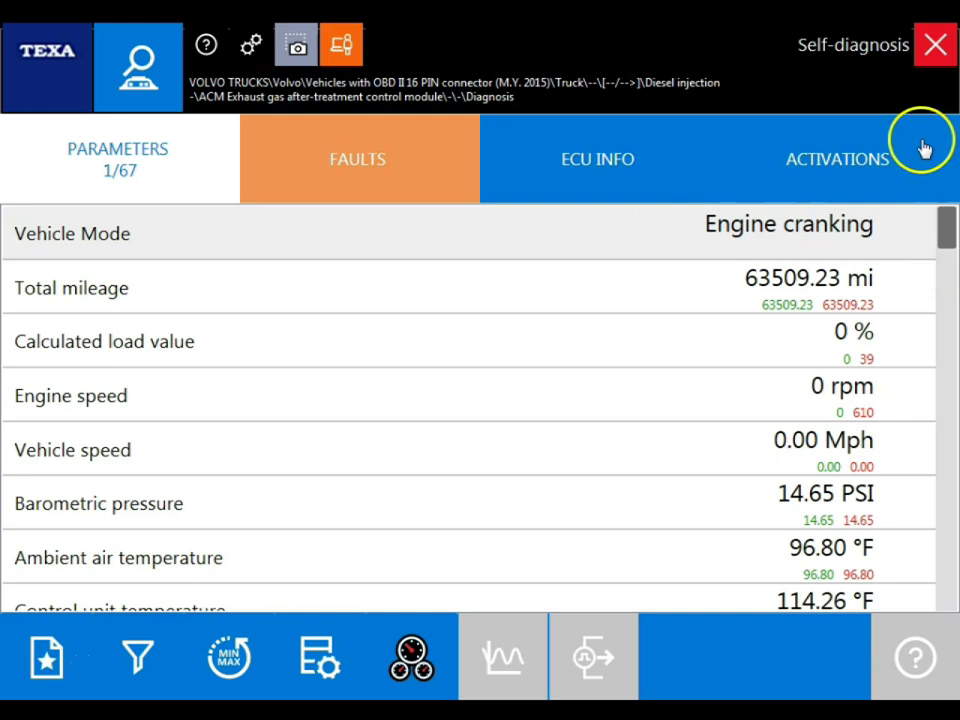
# Step: Review the after-treatment control module's available activations and end communication with the control unit
pyautogui.click(846, 161)
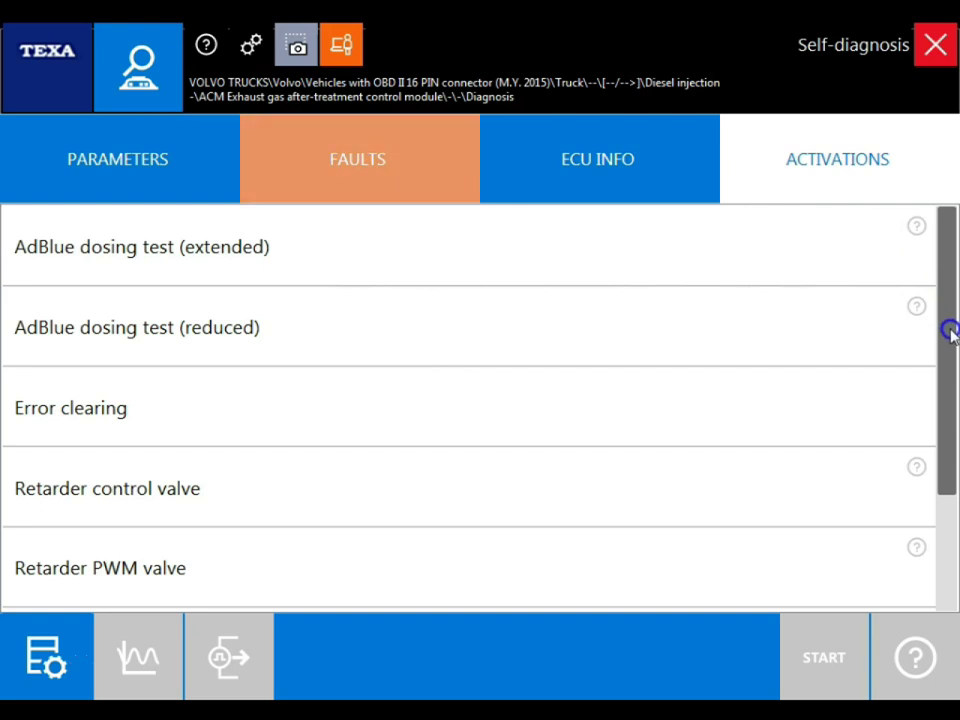
pyautogui.moveTo(950, 330); pyautogui.dragTo(952, 437)
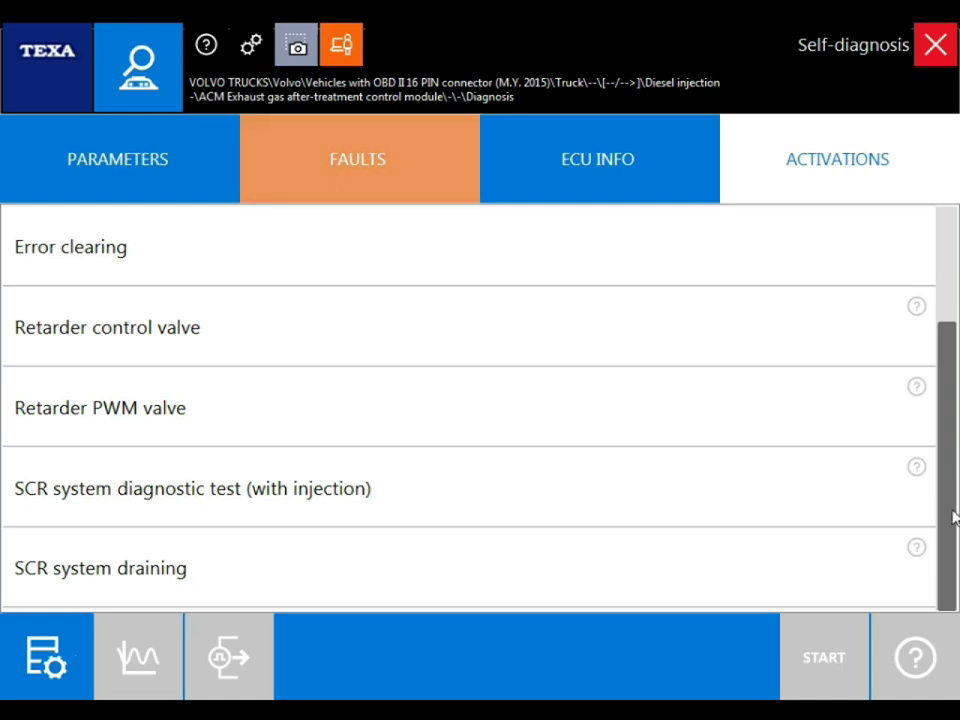
pyautogui.scroll(1, 952, 512)
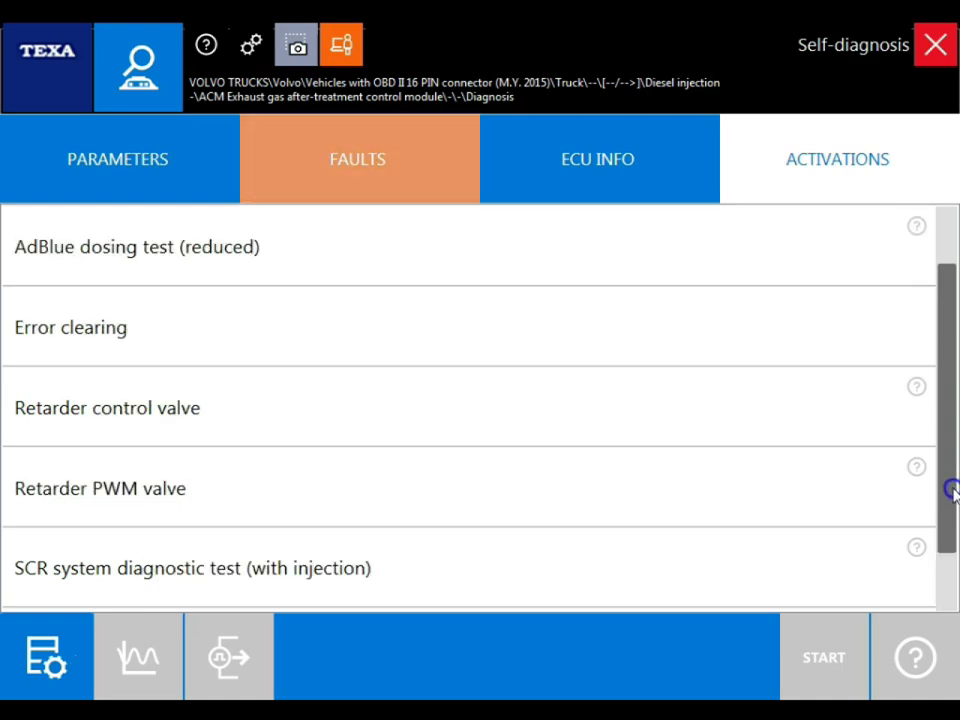
pyautogui.moveTo(952, 490); pyautogui.dragTo(954, 435)
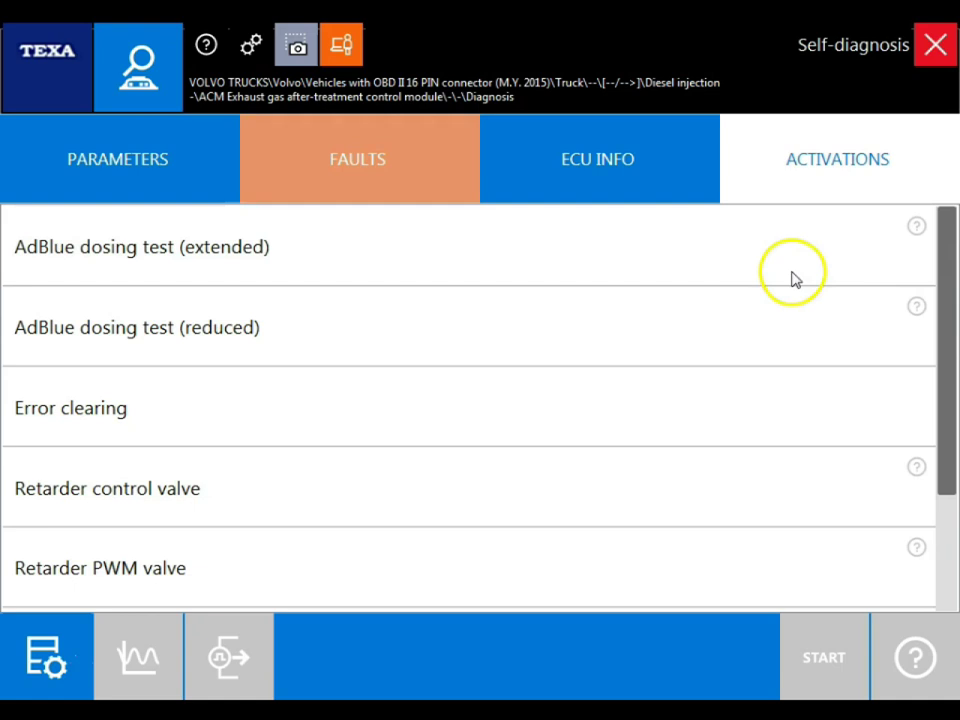
pyautogui.click(936, 45)
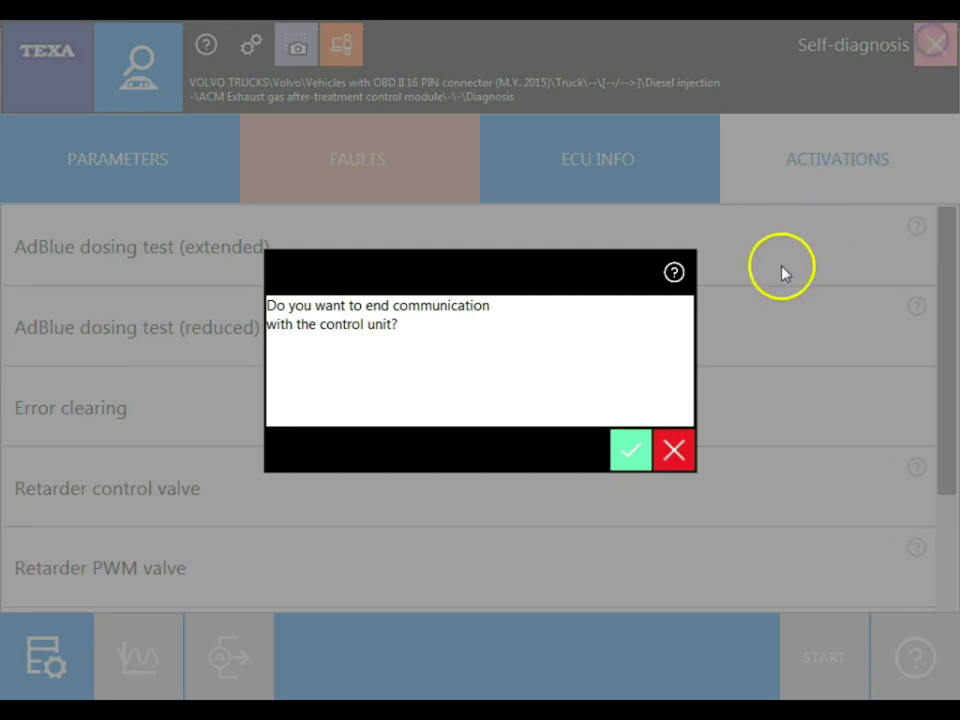
pyautogui.click(630, 455)
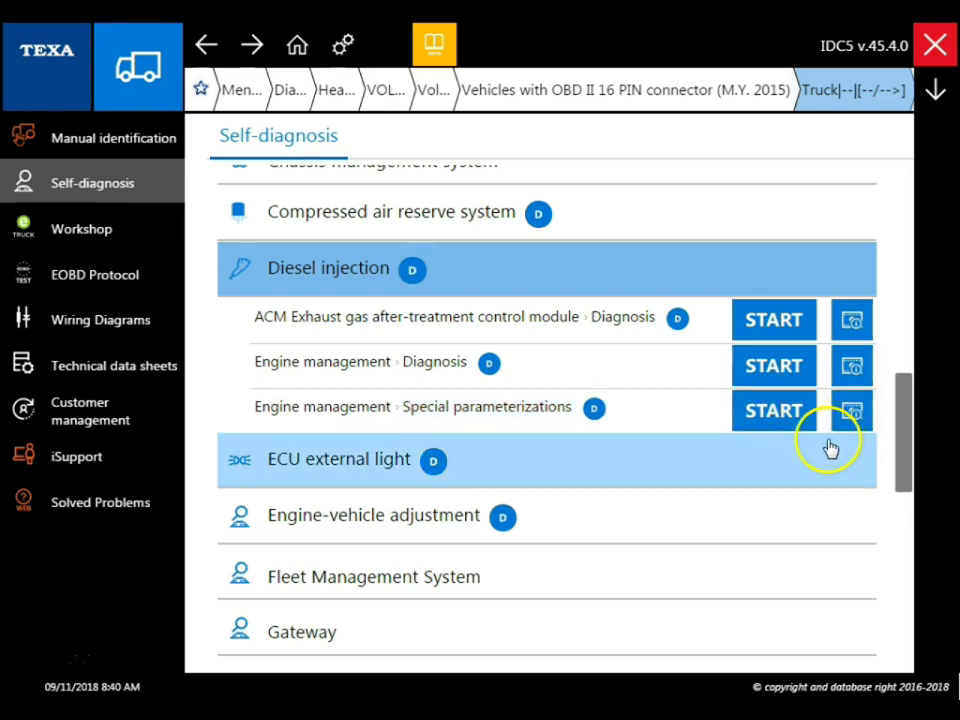
# Step: Start Engine management Special parameterizations in DEMO diagnosis mode and confirm that the ignition is on
pyautogui.click(770, 420)
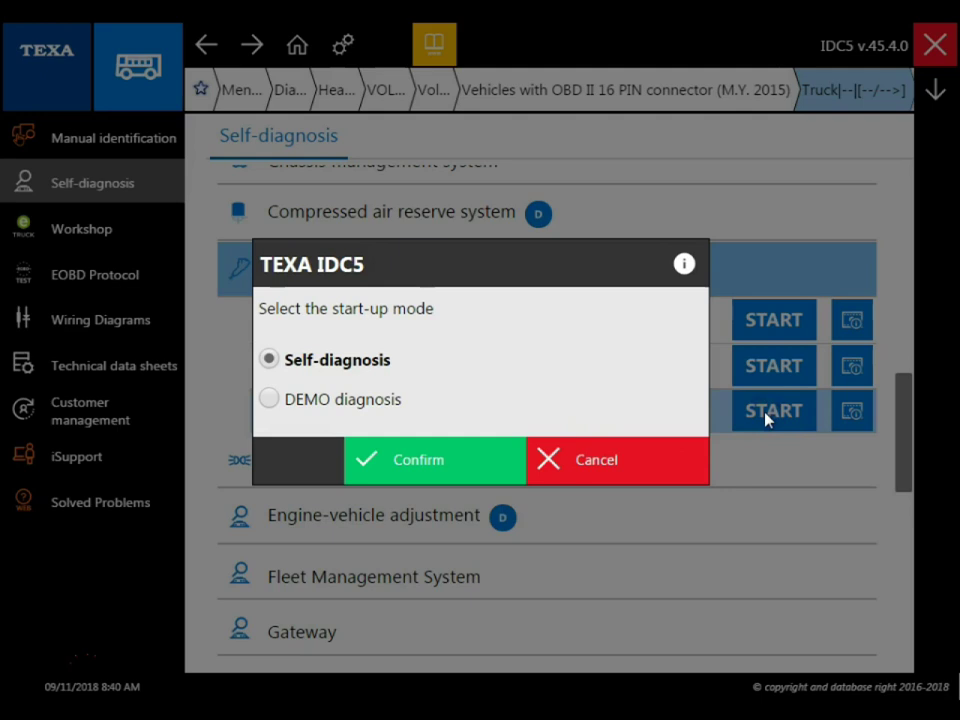
pyautogui.click(317, 399)
pyautogui.click(406, 457)
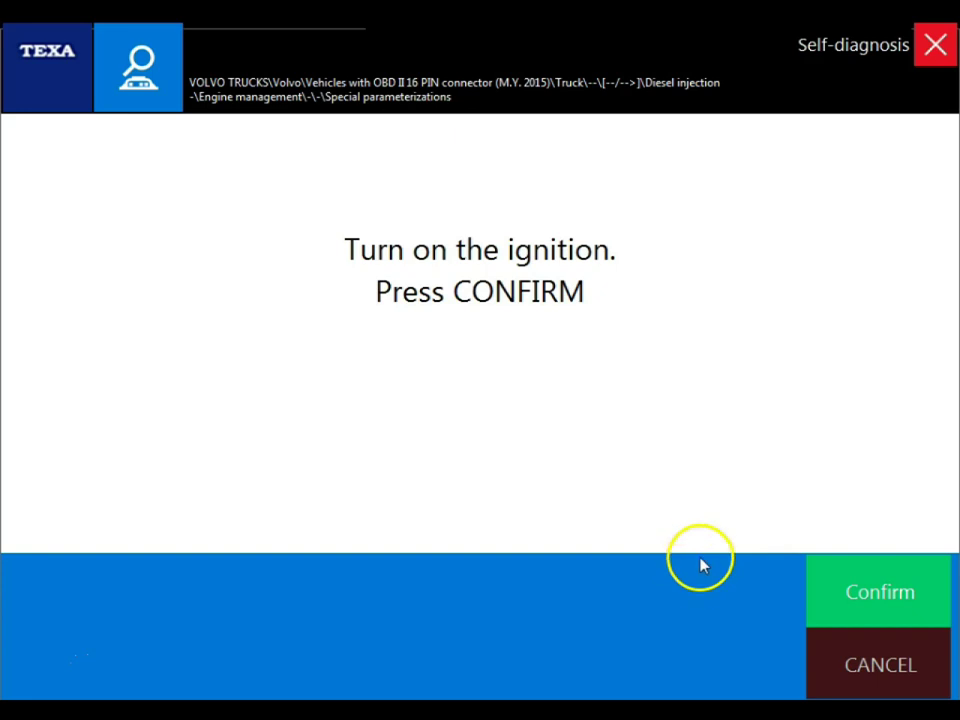
pyautogui.click(849, 585)
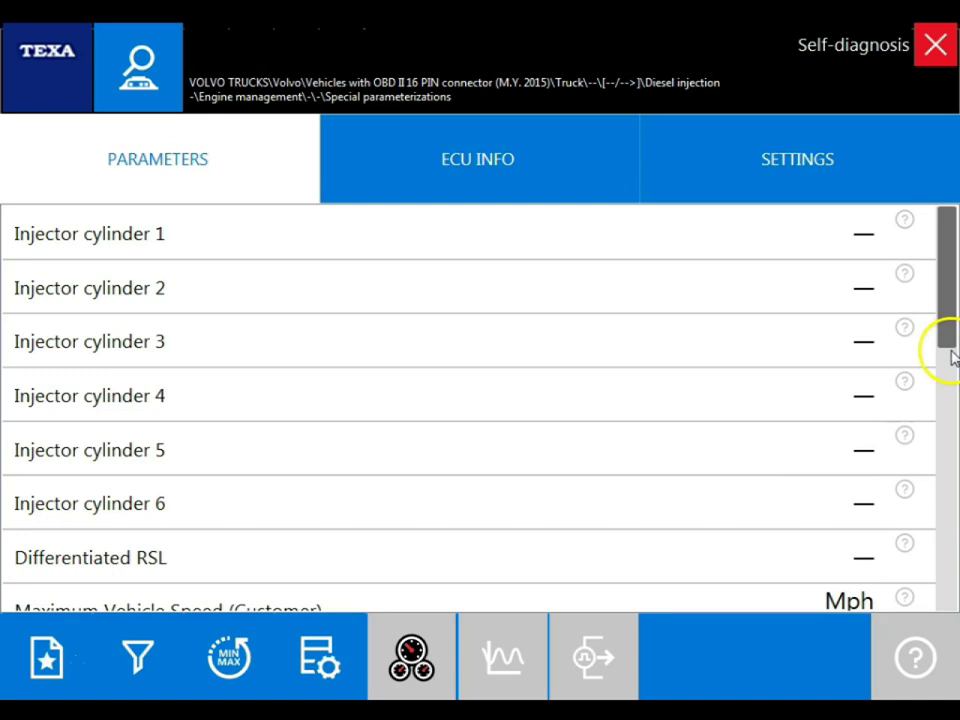
# Step: Examine the special parameterization parameters, including the injector cylinder codes, and the list of available settings
pyautogui.moveTo(950, 358); pyautogui.dragTo(955, 306)
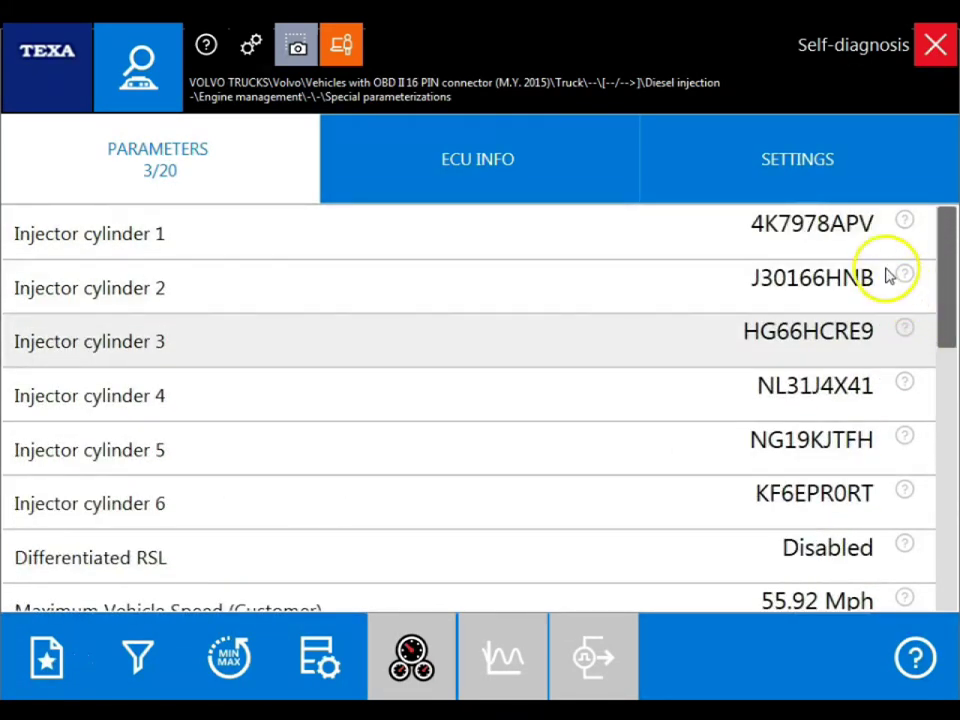
pyautogui.click(810, 155)
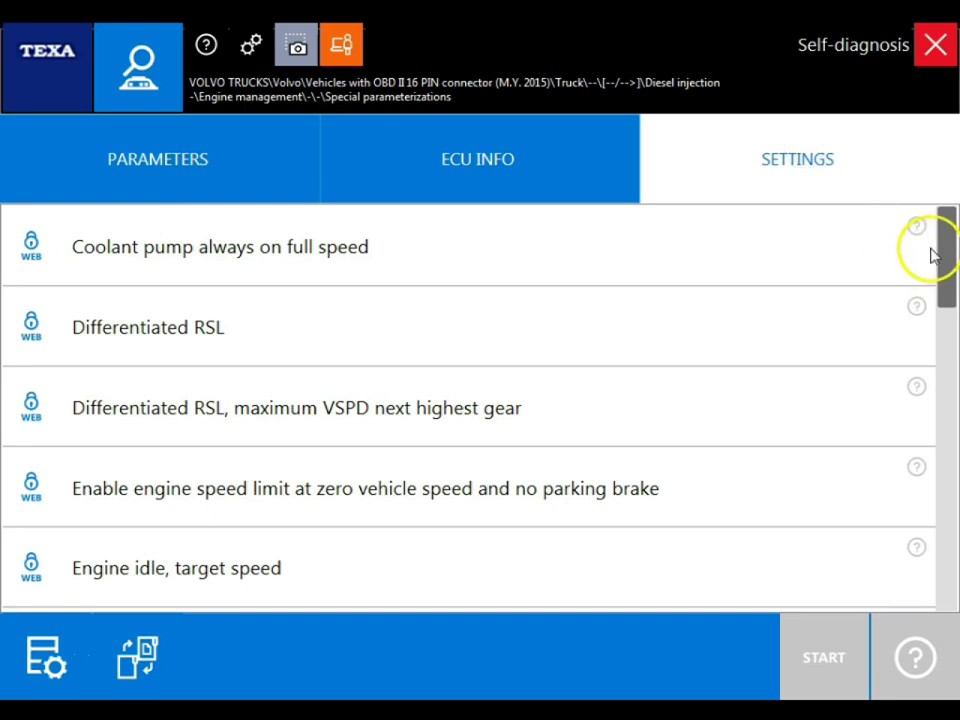
pyautogui.moveTo(946, 252)
pyautogui.mouseDown()
pyautogui.moveTo(955, 557)
pyautogui.moveTo(950, 252)
pyautogui.mouseUp()
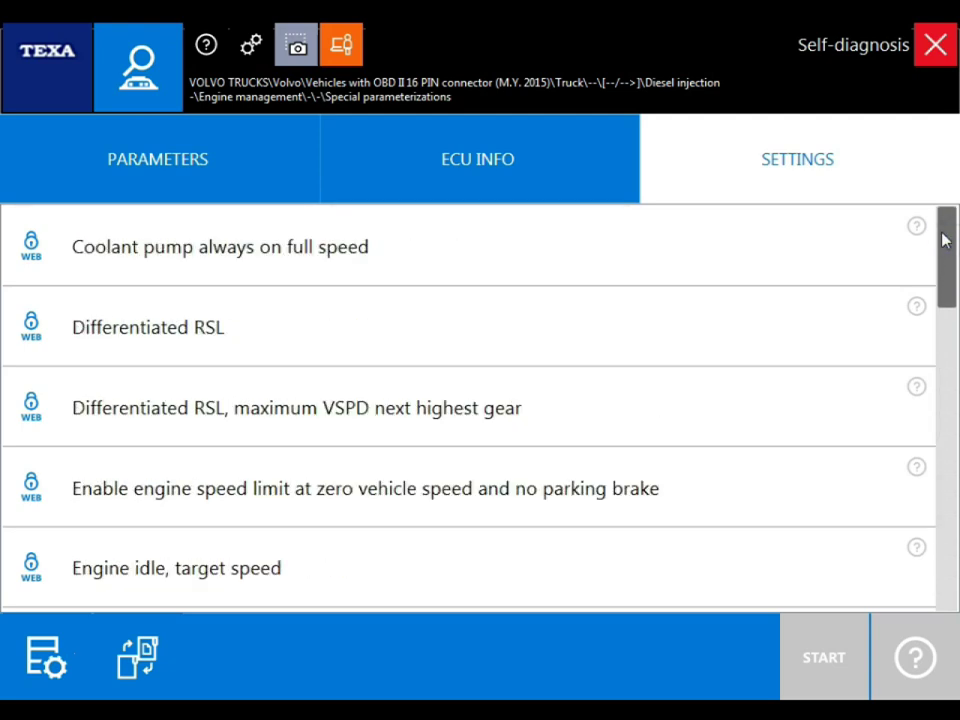
# Step: End communication with the Volvo control unit and identify the vehicle as a FREIGHTLINER, model Detroit Diesel - Mercedes Benz
pyautogui.click(936, 45)
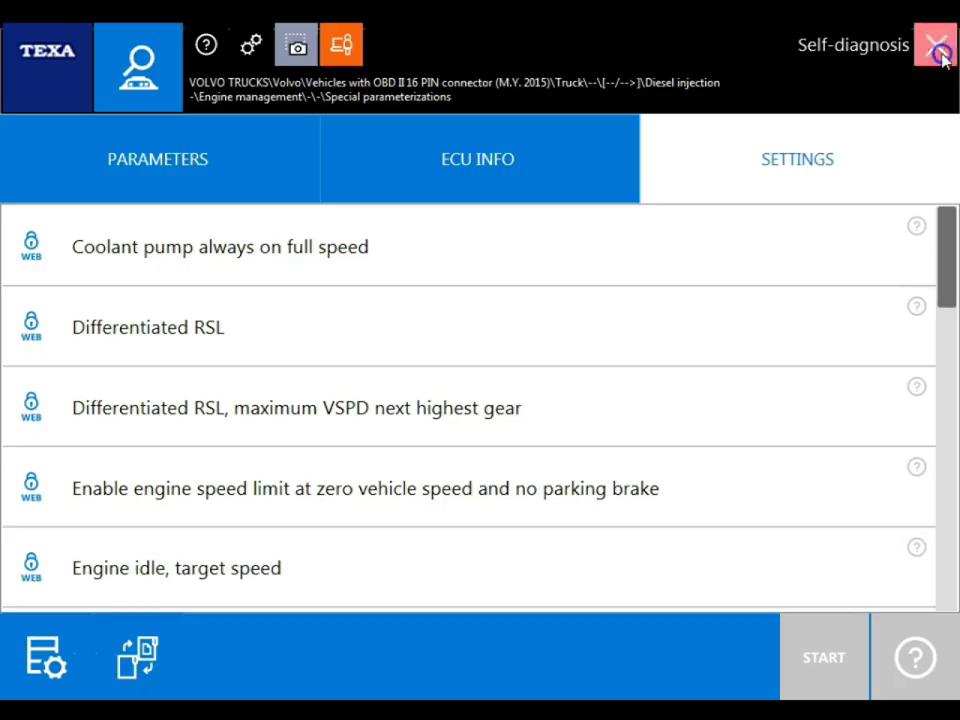
pyautogui.click(640, 443)
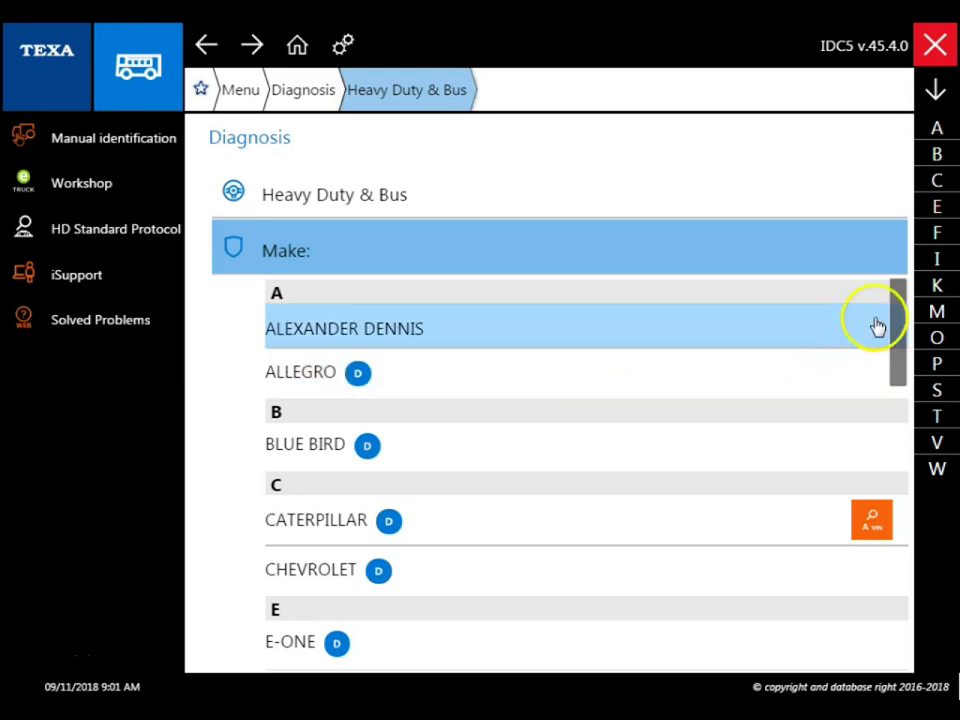
pyautogui.moveTo(896, 302); pyautogui.dragTo(895, 410)
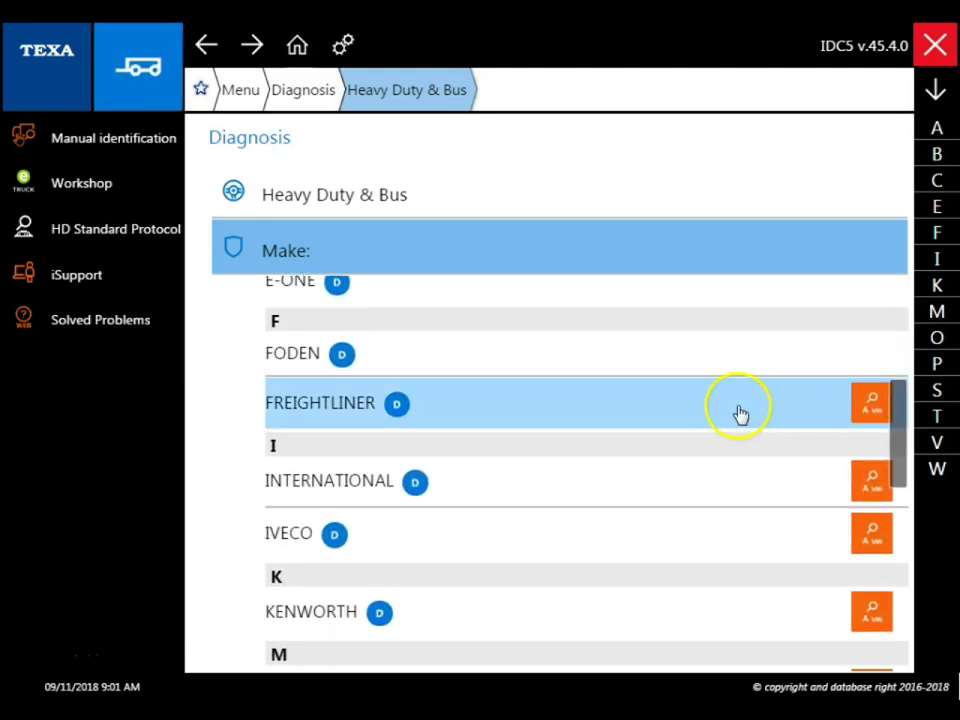
pyautogui.click(535, 420)
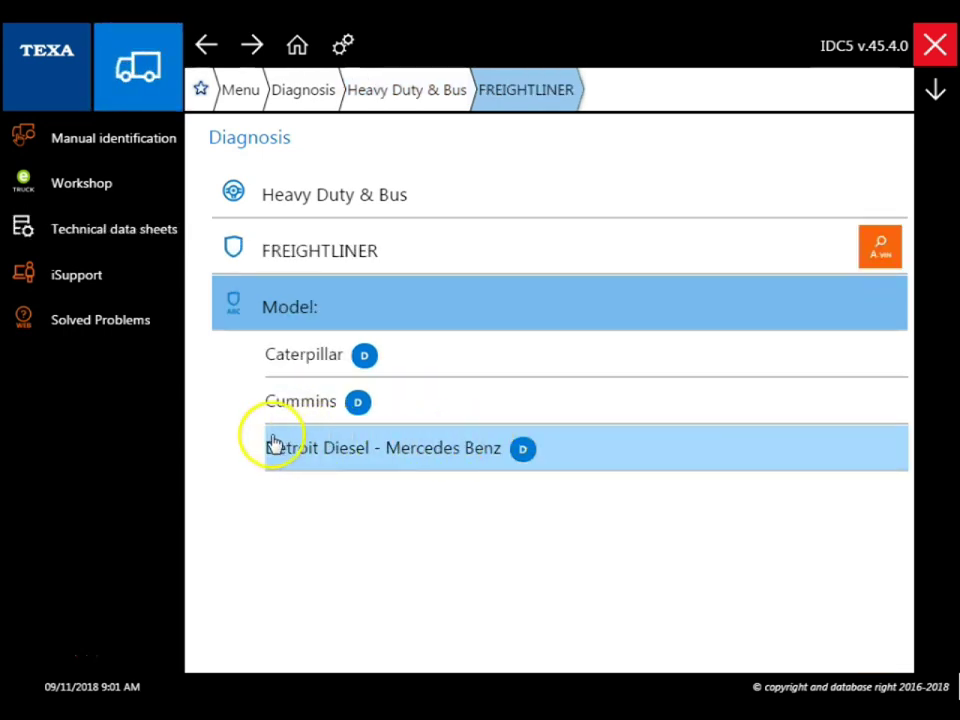
pyautogui.click(600, 450)
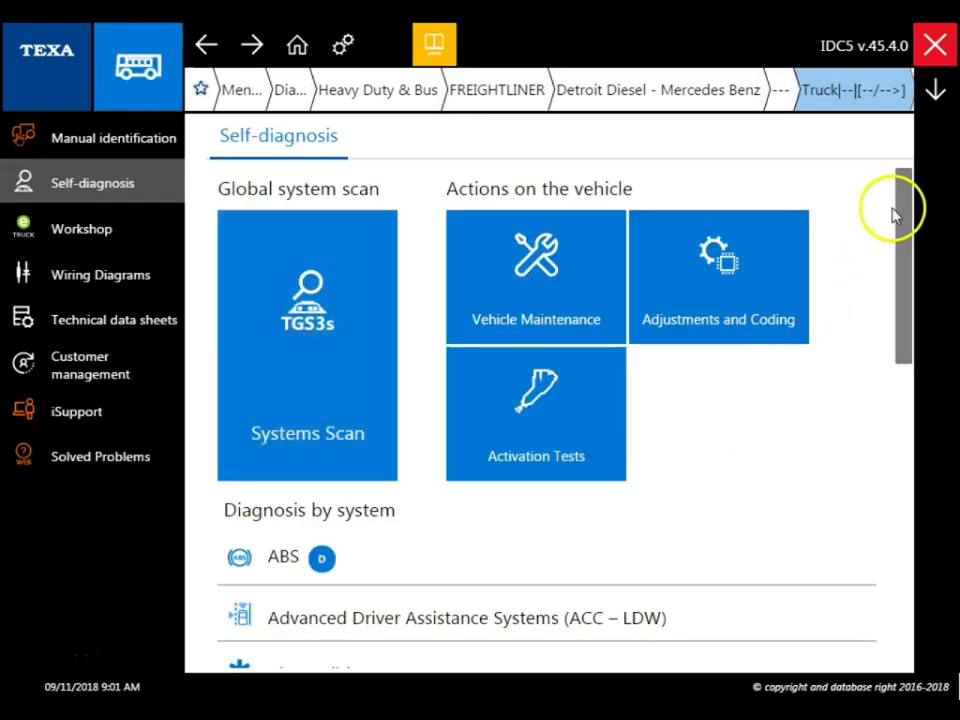
# Step: Start the Detroit - MBE Engine management system EPA 07/10/13 diagnosis for Diesel injection and confirm the ignition and additional control unit prompts
pyautogui.moveTo(894, 212); pyautogui.dragTo(905, 440)
pyautogui.click(655, 348)
pyautogui.moveTo(909, 392); pyautogui.dragTo(908, 425)
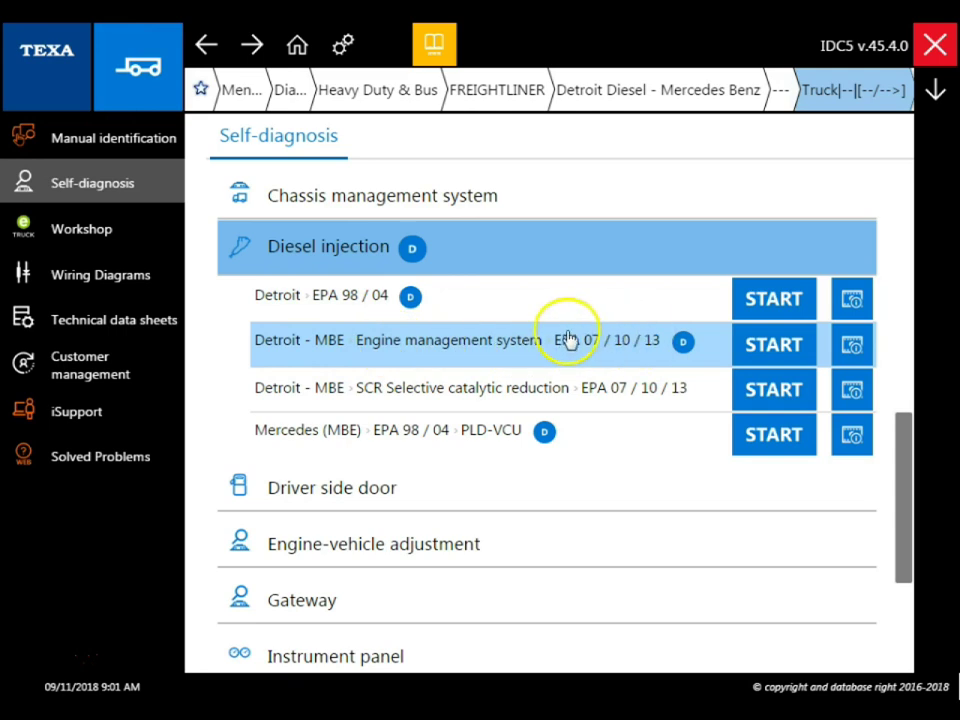
pyautogui.click(765, 349)
pyautogui.click(447, 441)
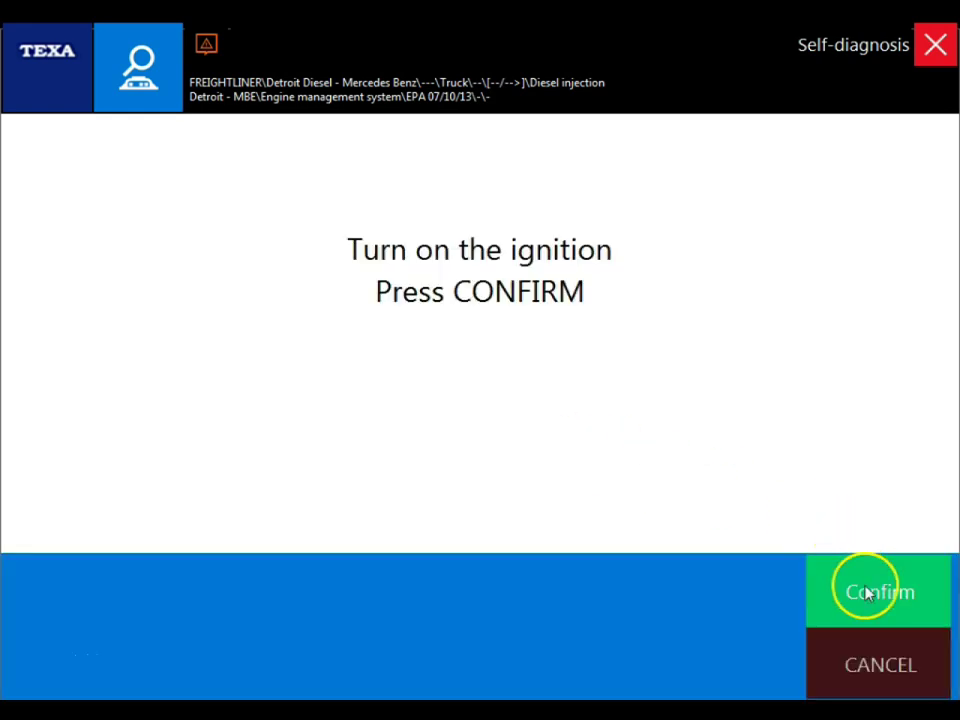
pyautogui.click(864, 587)
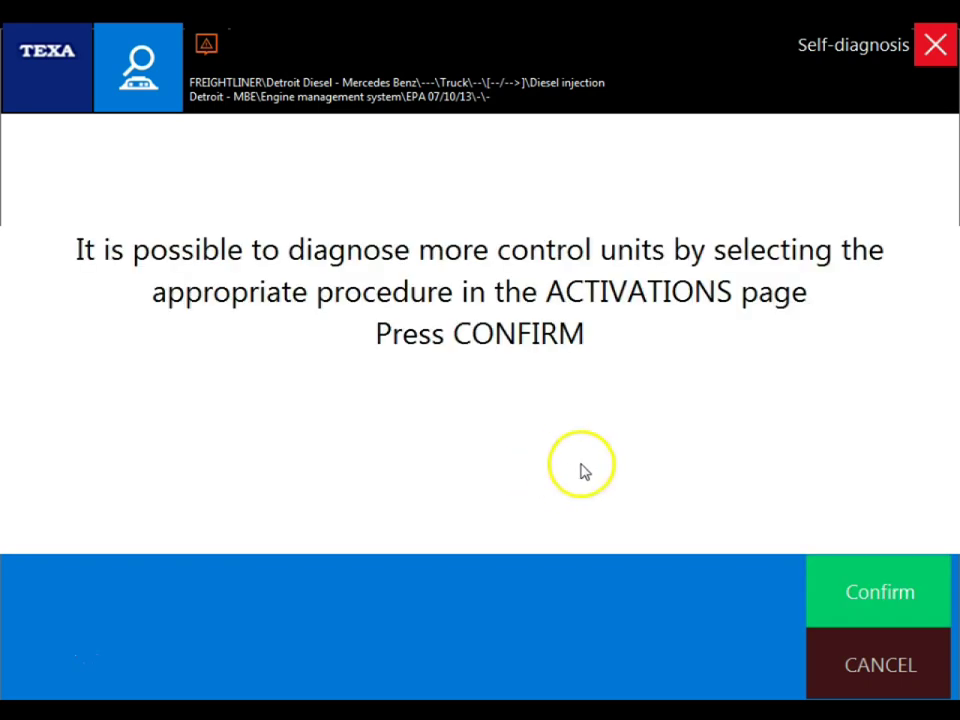
pyautogui.click(906, 583)
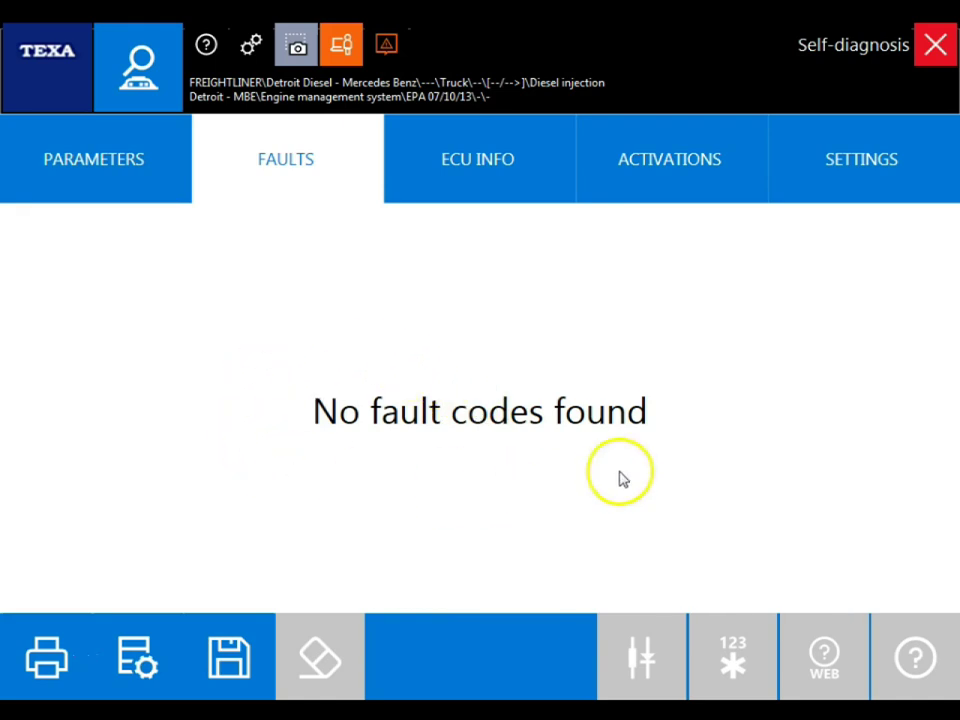
# Step: Examine the engine management system's parameters and its list of available activations
pyautogui.click(135, 174)
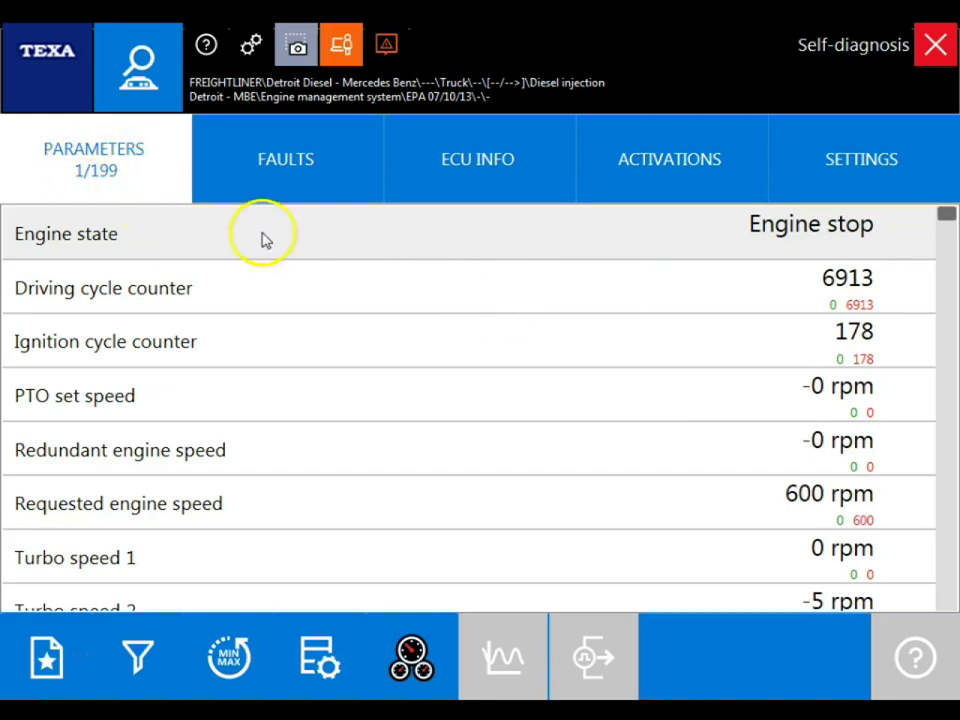
pyautogui.moveTo(946, 218)
pyautogui.mouseDown()
pyautogui.moveTo(952, 324)
pyautogui.moveTo(947, 208)
pyautogui.mouseUp()
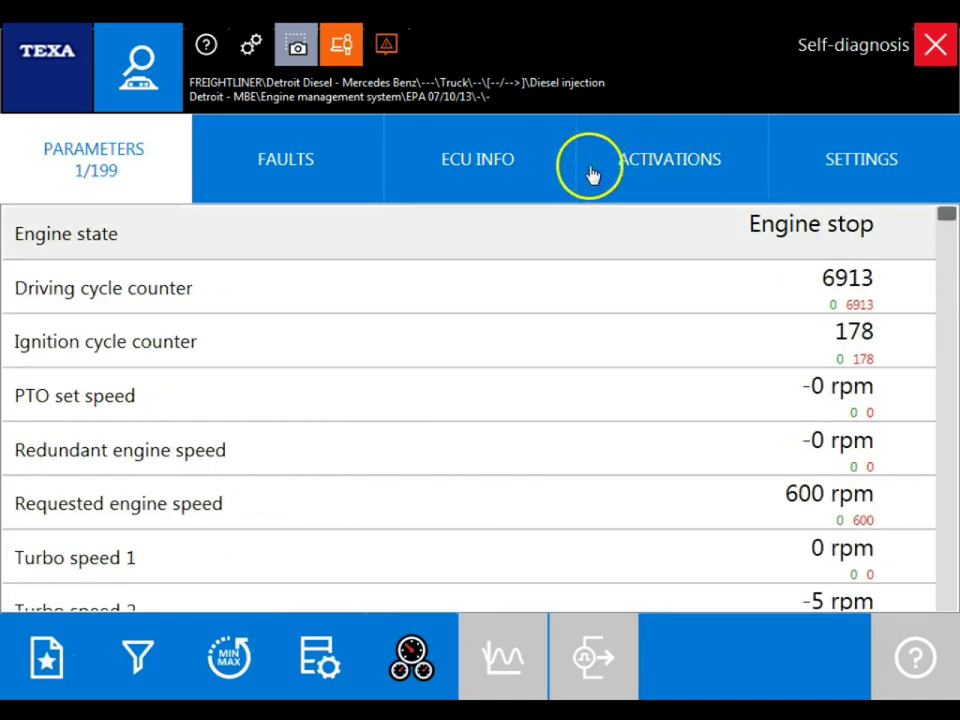
pyautogui.click(690, 168)
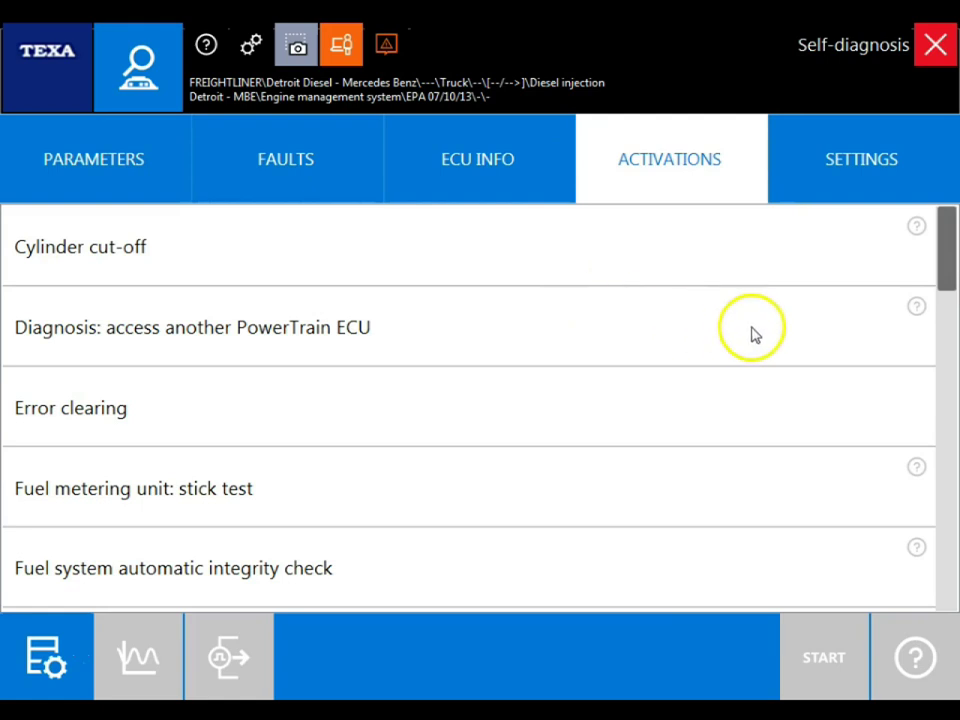
pyautogui.moveTo(947, 280)
pyautogui.mouseDown()
pyautogui.moveTo(952, 610)
pyautogui.moveTo(949, 268)
pyautogui.mouseUp()
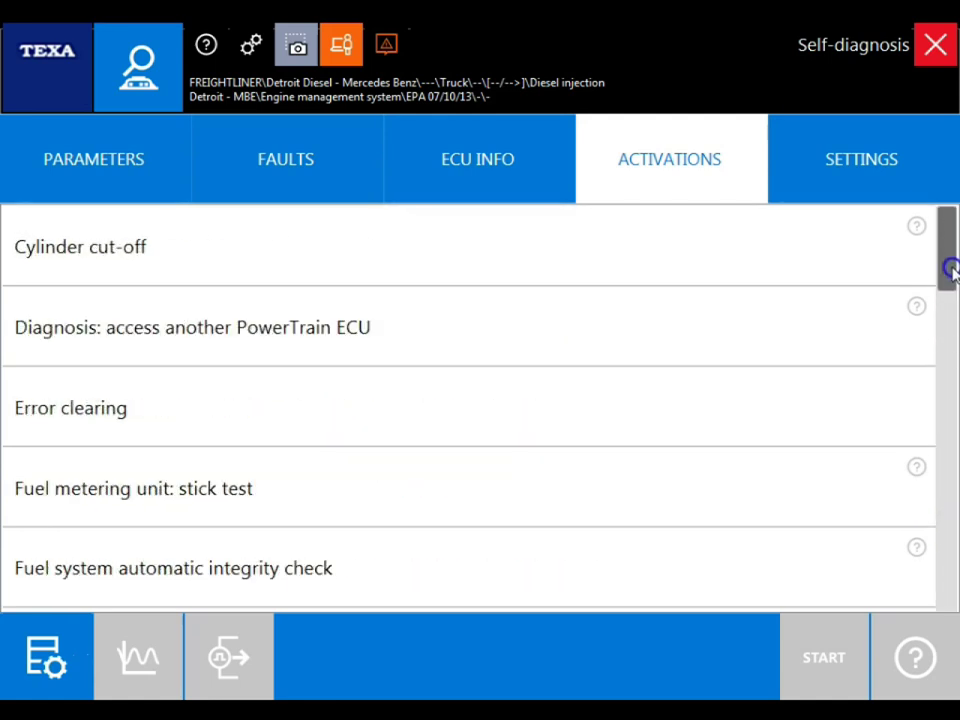
# Step: Review the complete list of engine management settings and end communication with the control unit
pyautogui.click(866, 162)
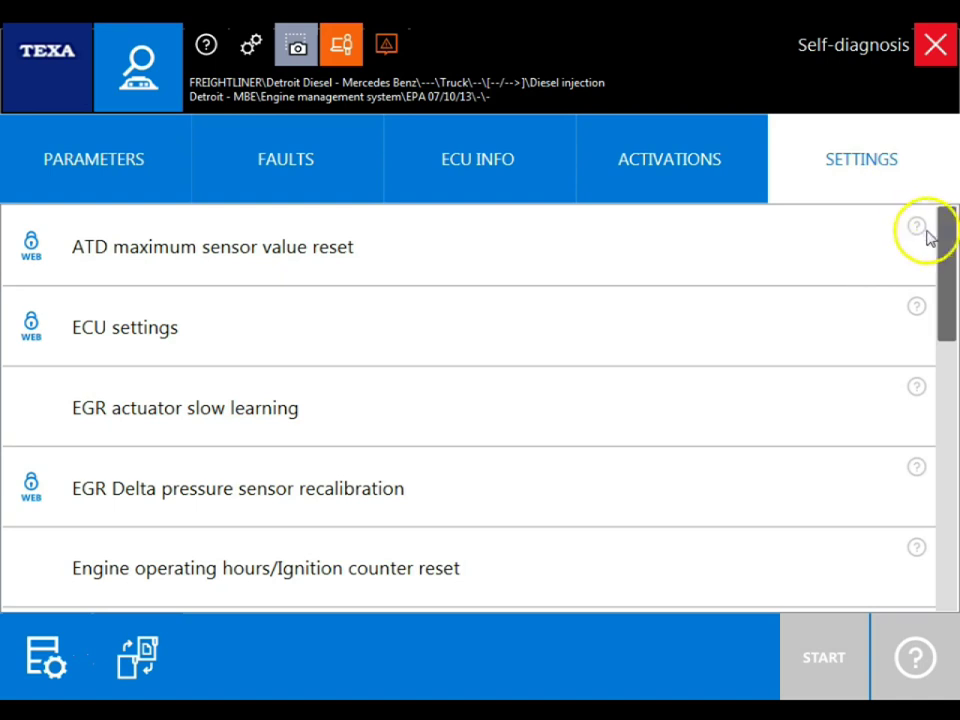
pyautogui.moveTo(944, 247); pyautogui.dragTo(952, 403)
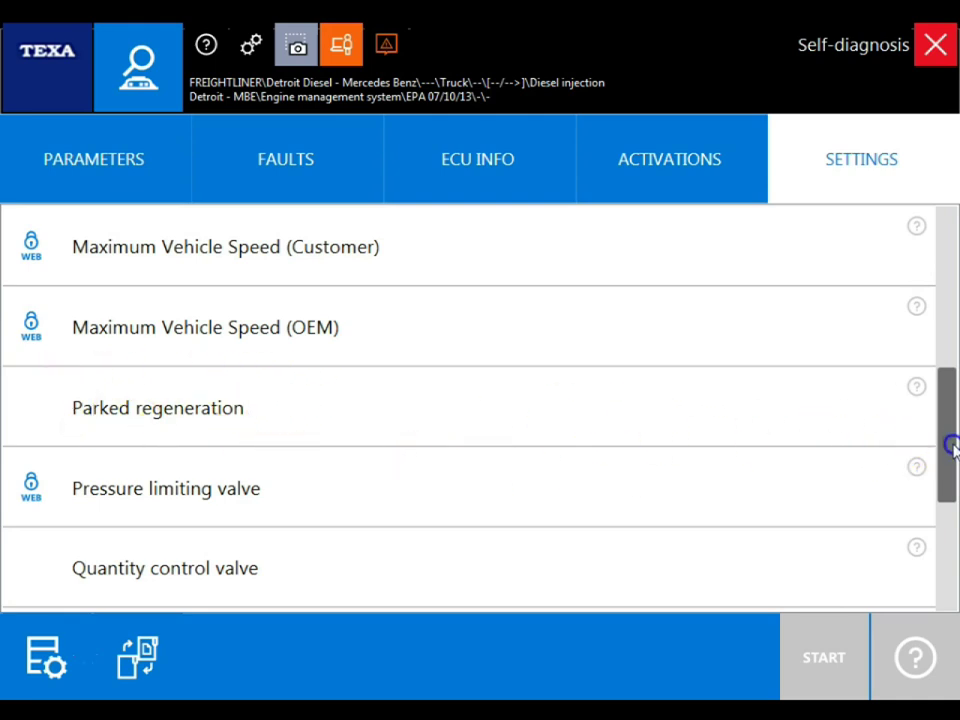
pyautogui.moveTo(950, 445); pyautogui.dragTo(947, 555)
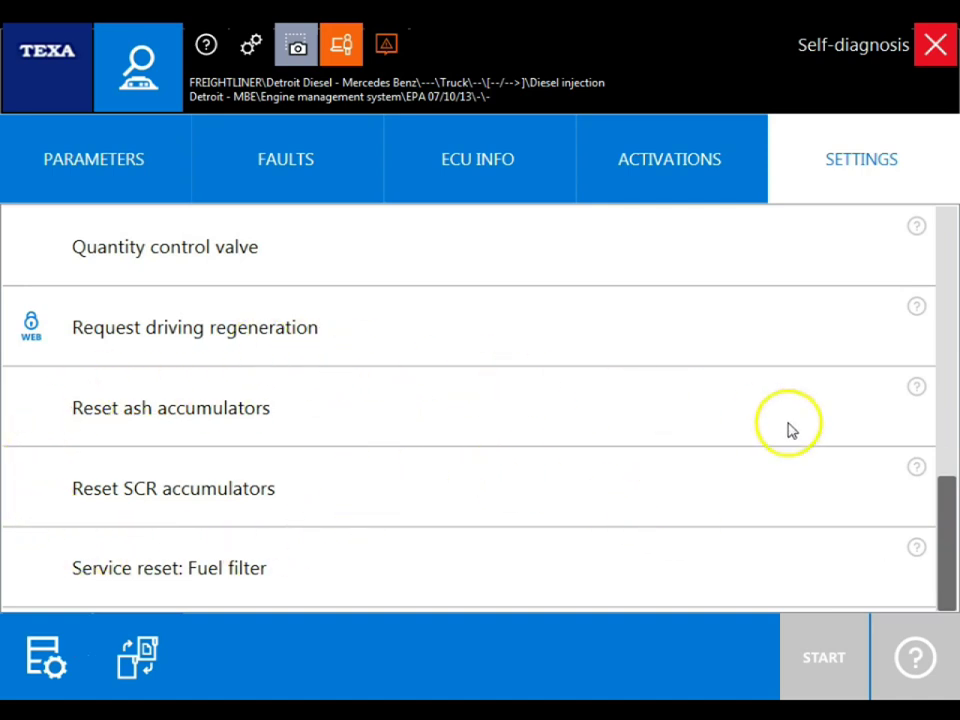
pyautogui.moveTo(945, 540); pyautogui.dragTo(955, 284)
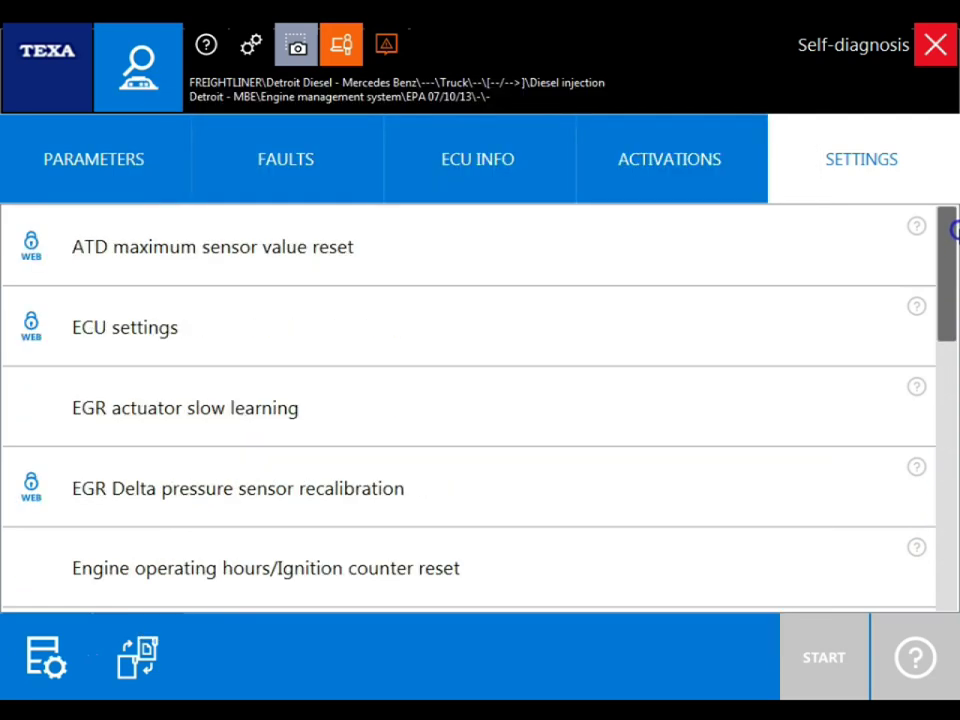
pyautogui.click(935, 44)
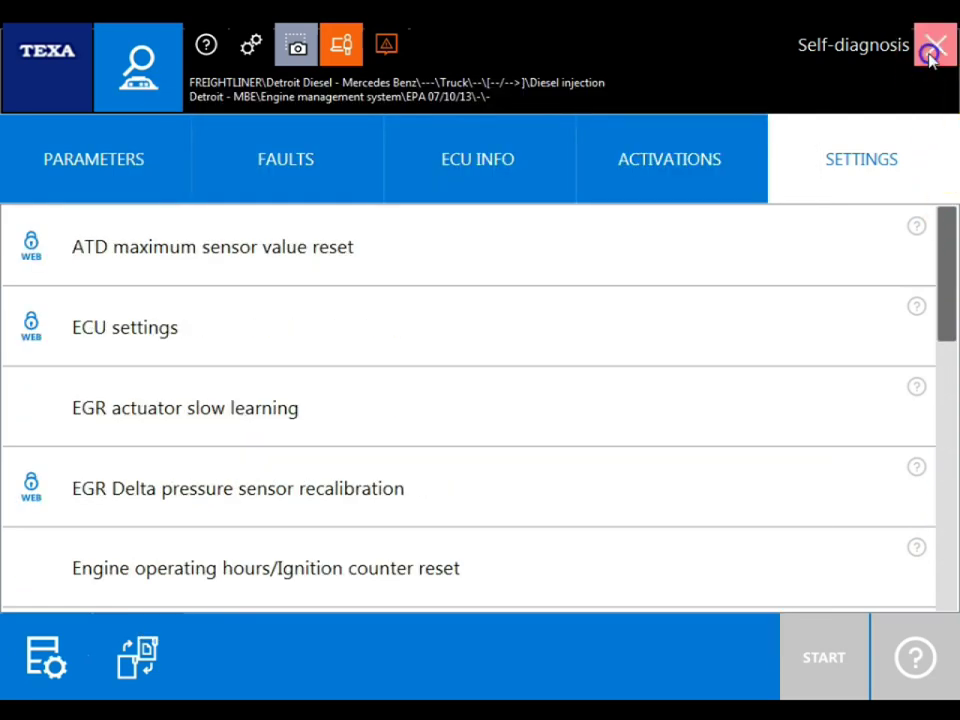
pyautogui.click(632, 450)
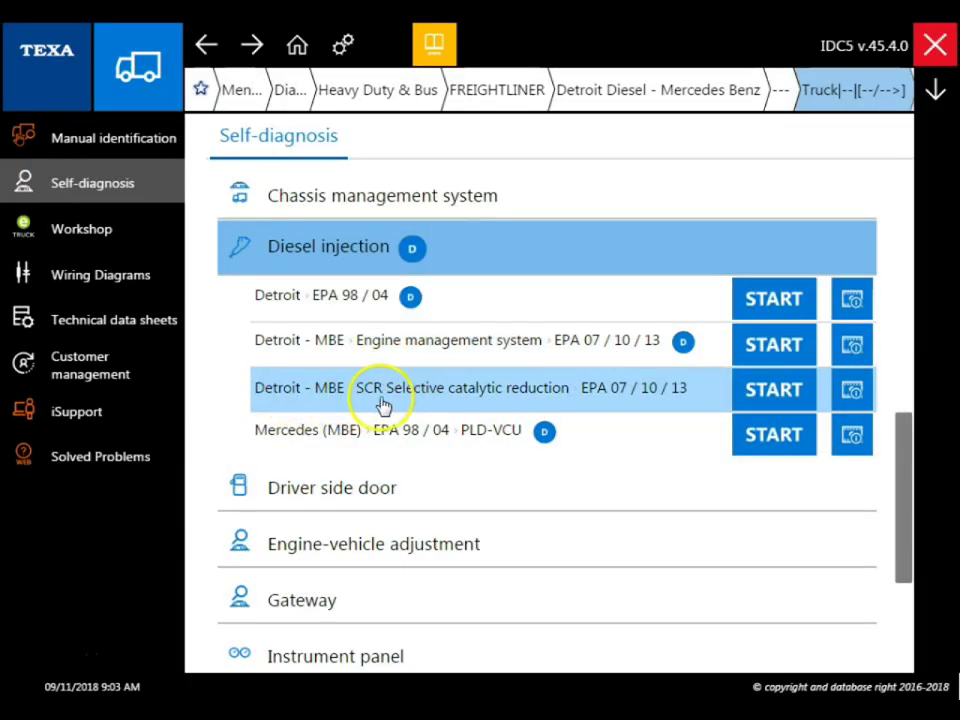
# Step: Start the Detroit - MBE SCR Selective catalytic reduction EPA 07/10/13 diagnosis in Self-diagnosis mode and confirm the ignition and control unit prompts
pyautogui.click(766, 392)
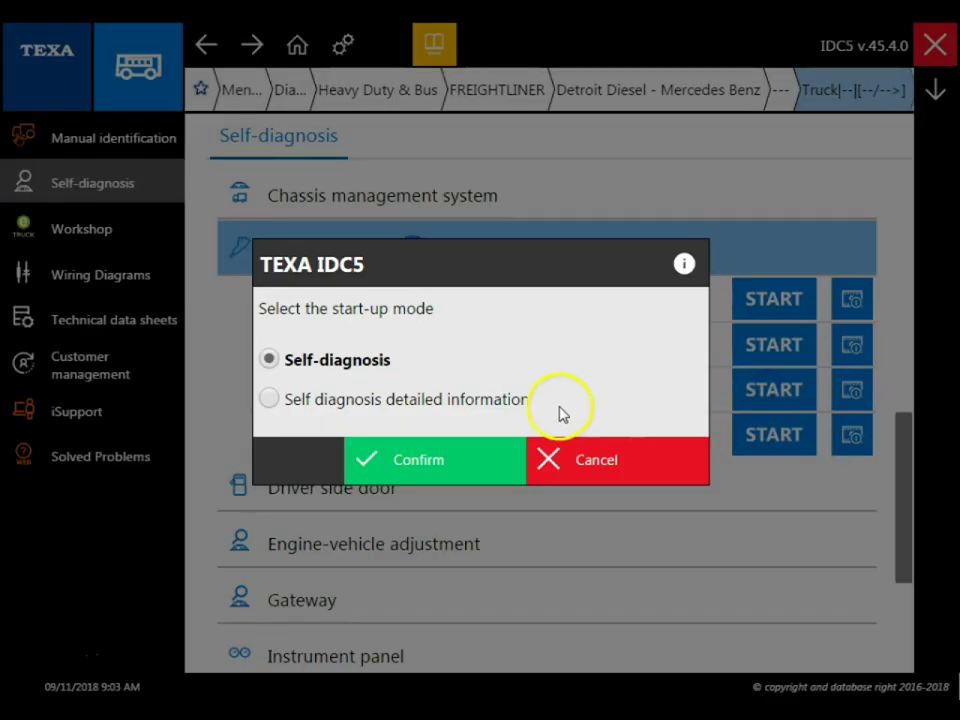
pyautogui.click(428, 457)
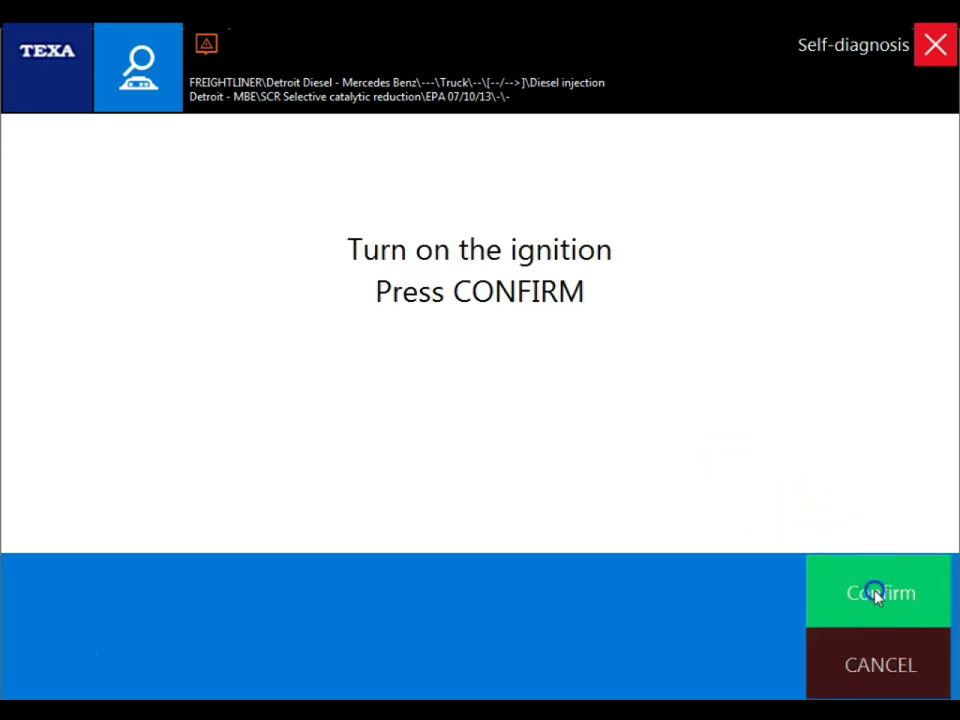
pyautogui.click(817, 580)
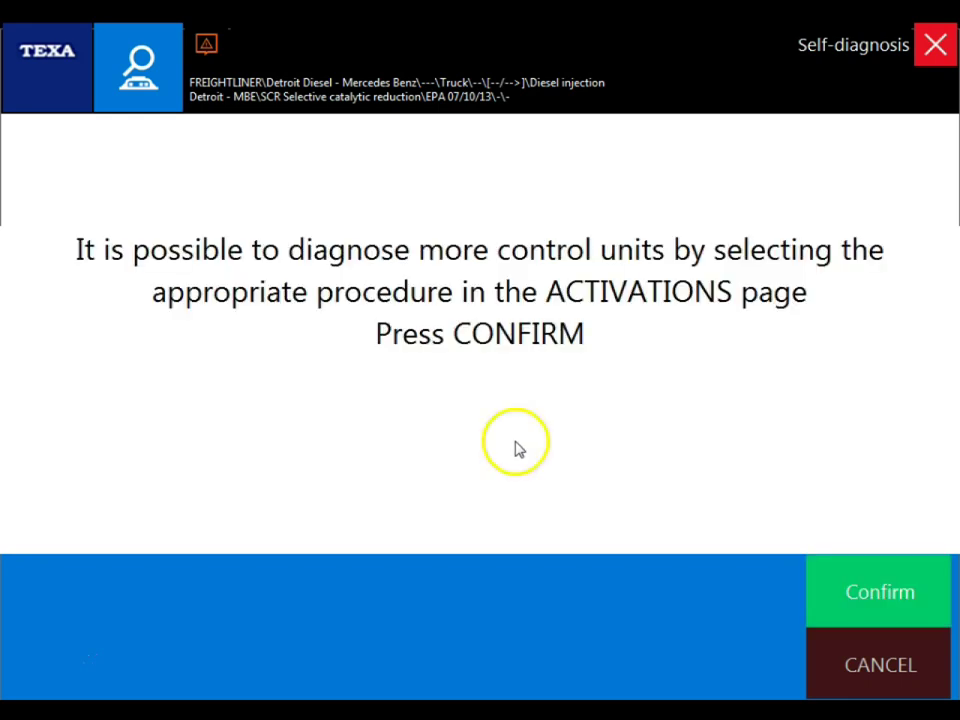
pyautogui.click(887, 590)
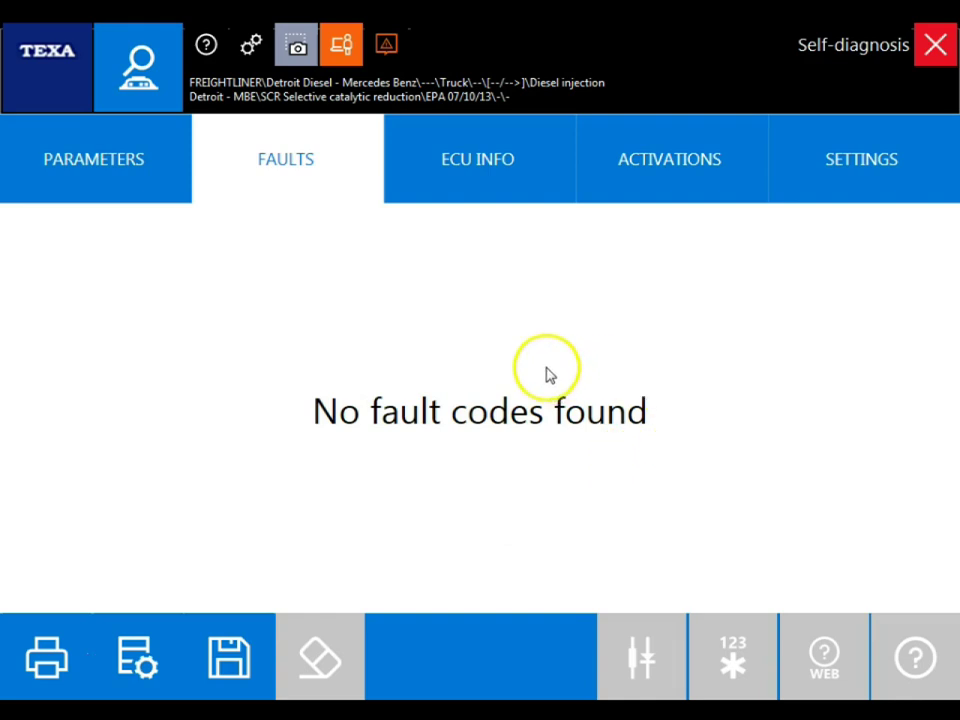
# Step: Examine the SCR control unit's parameters, including the DEF dosing quantities, and its list of available activations
pyautogui.click(86, 166)
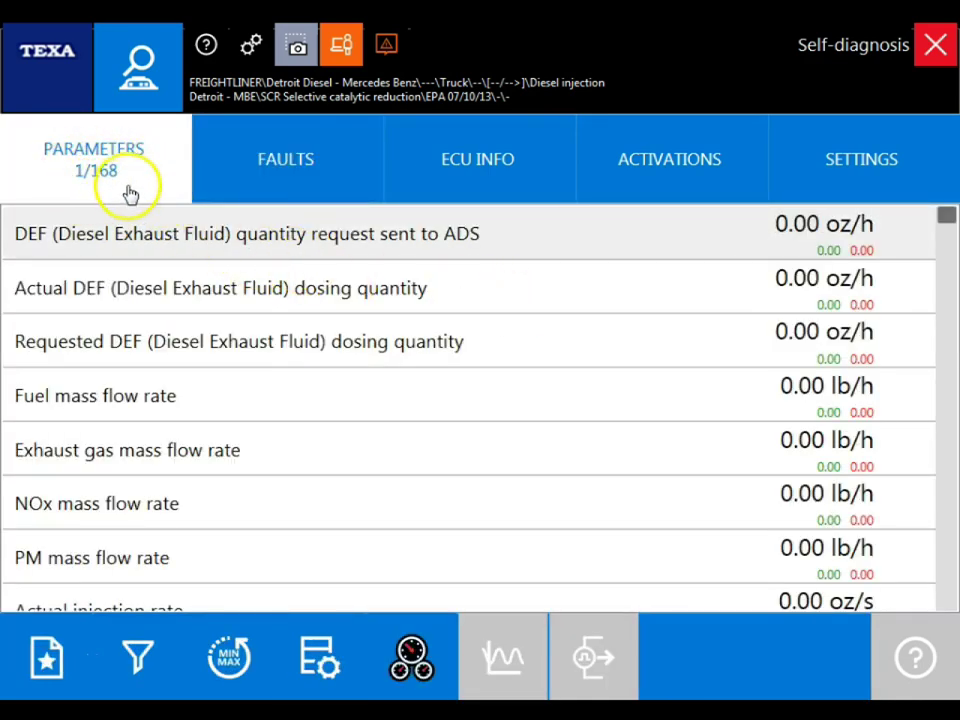
pyautogui.moveTo(946, 221)
pyautogui.mouseDown()
pyautogui.moveTo(947, 326)
pyautogui.moveTo(943, 214)
pyautogui.mouseUp()
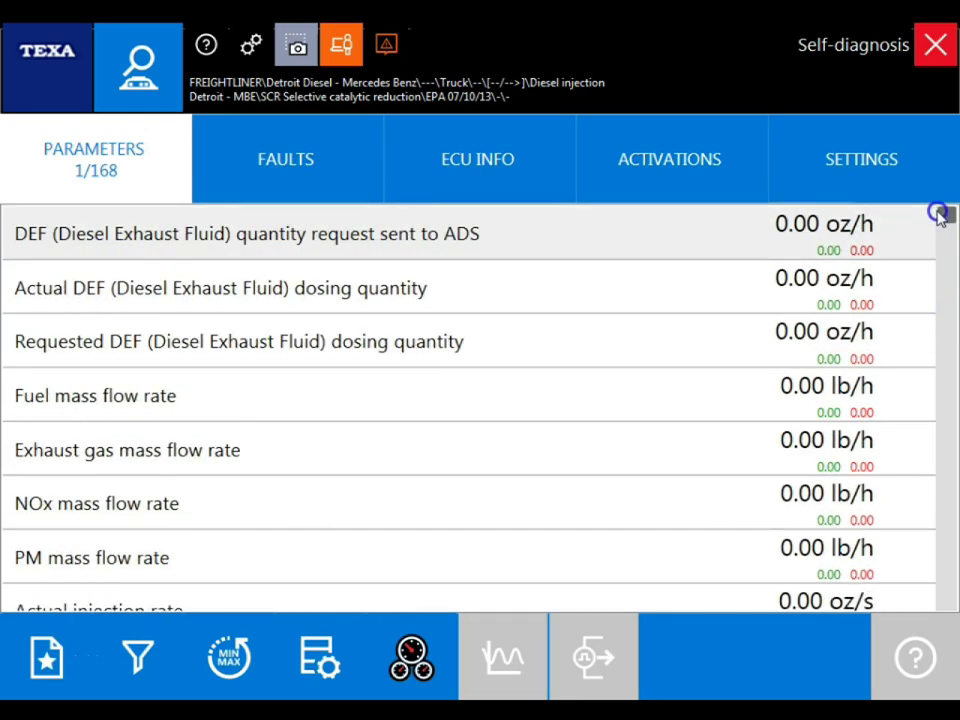
pyautogui.click(675, 171)
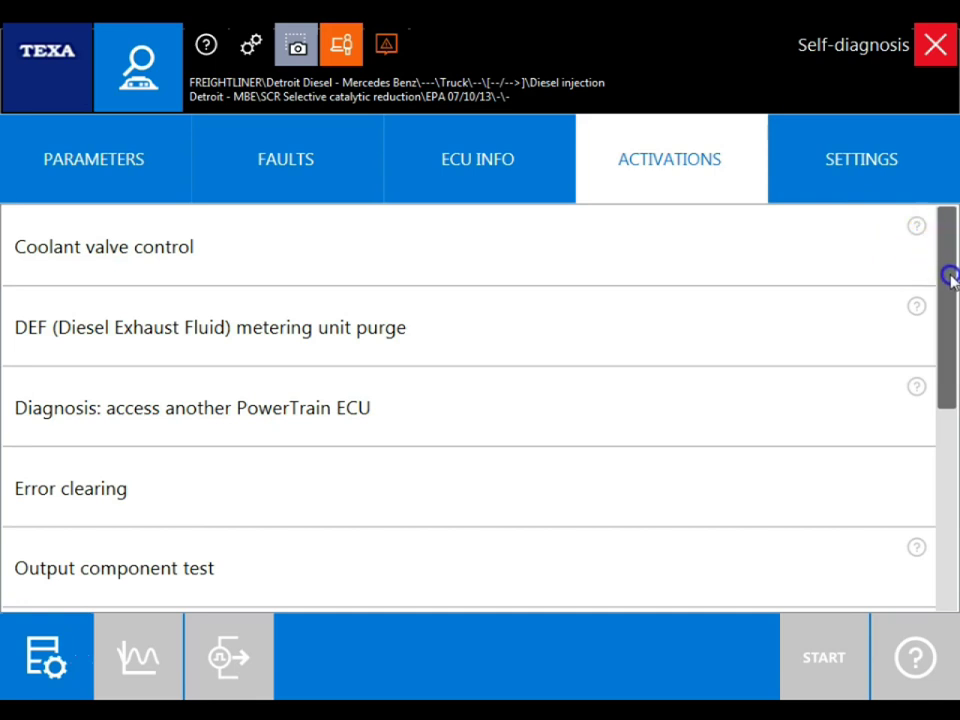
pyautogui.moveTo(949, 276); pyautogui.dragTo(945, 249)
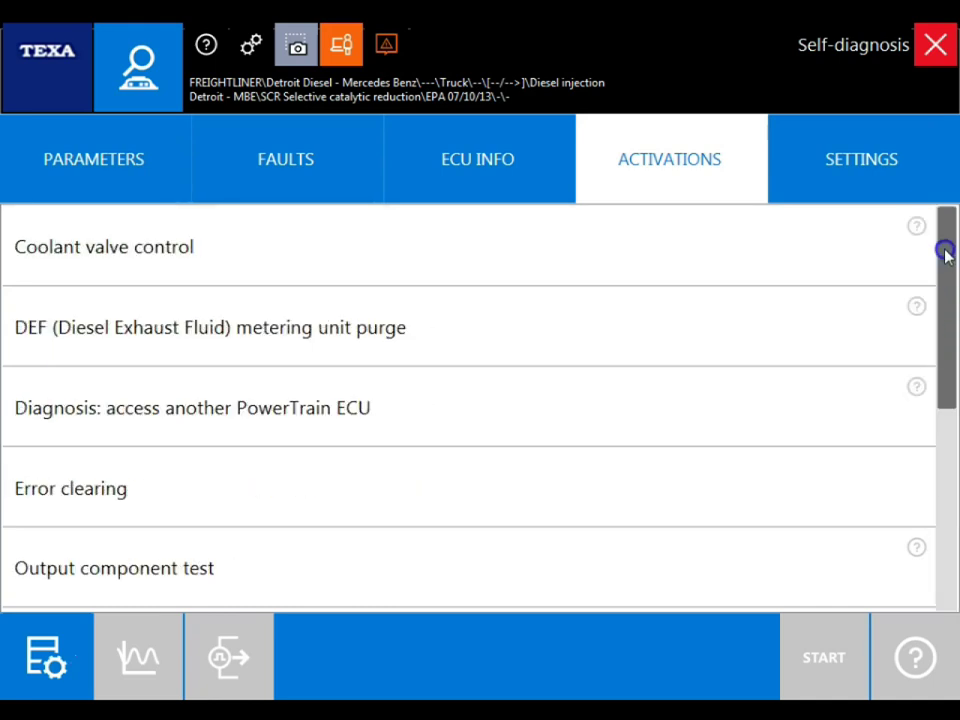
# Step: Check the settings available for the SCR control unit and end communication with it
pyautogui.click(885, 190)
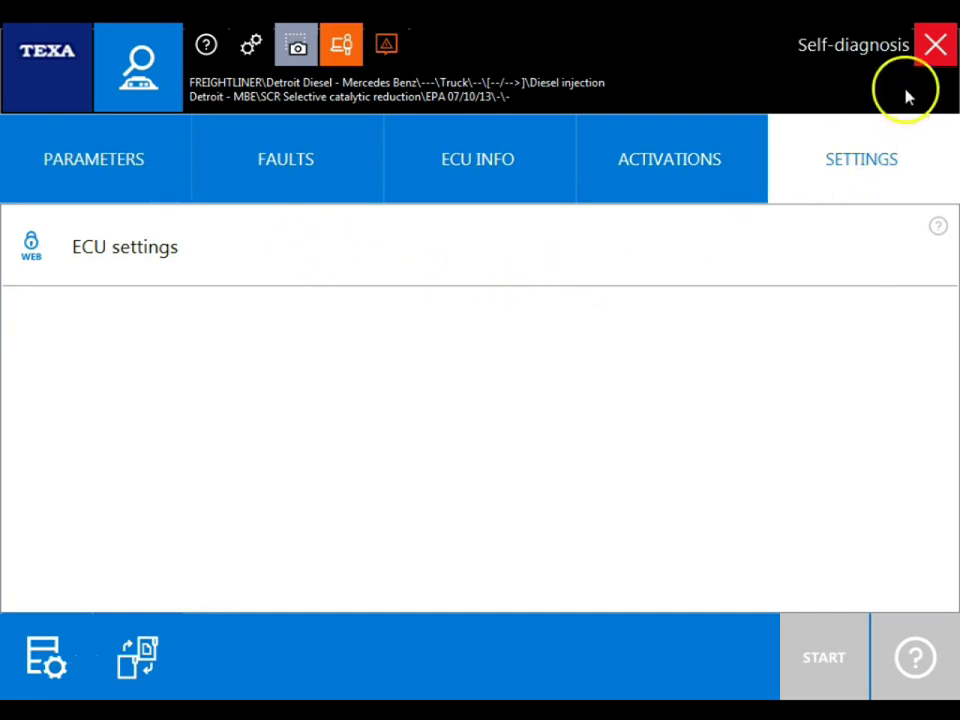
pyautogui.click(930, 50)
pyautogui.click(632, 446)
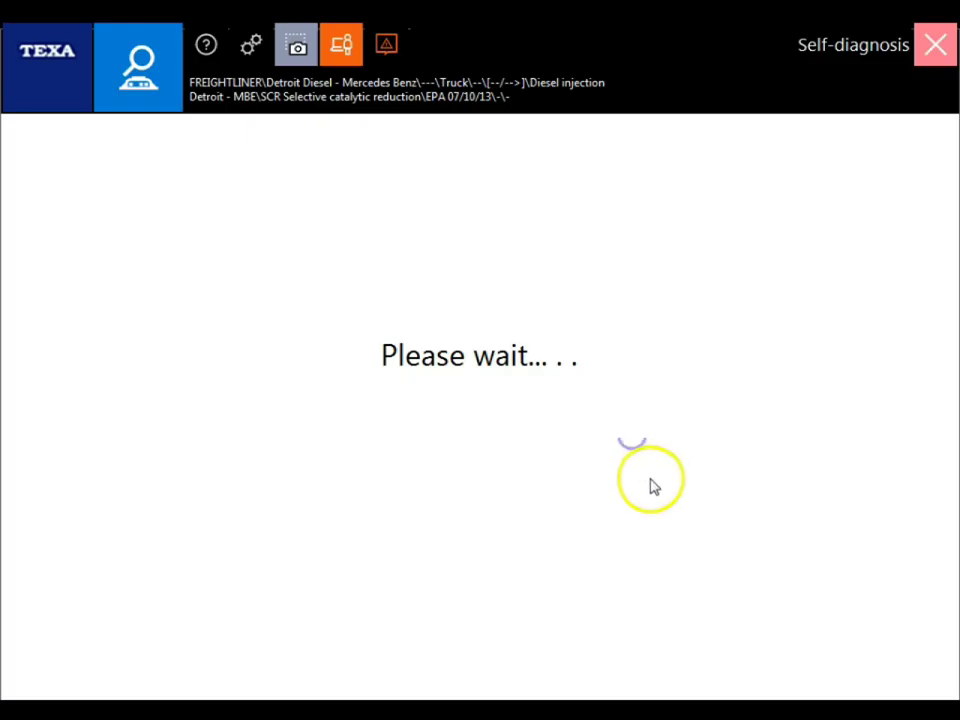